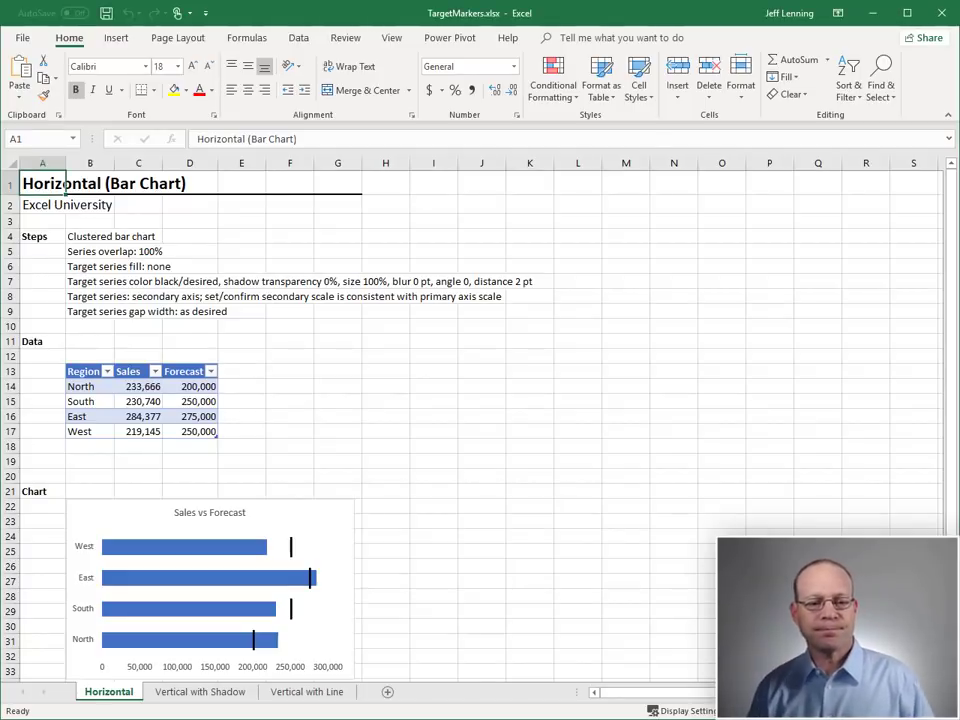
- Examine the regional Sales and Forecast figures alongside the existing Sales vs Forecast chart
scroll(450, 388, down, 2)
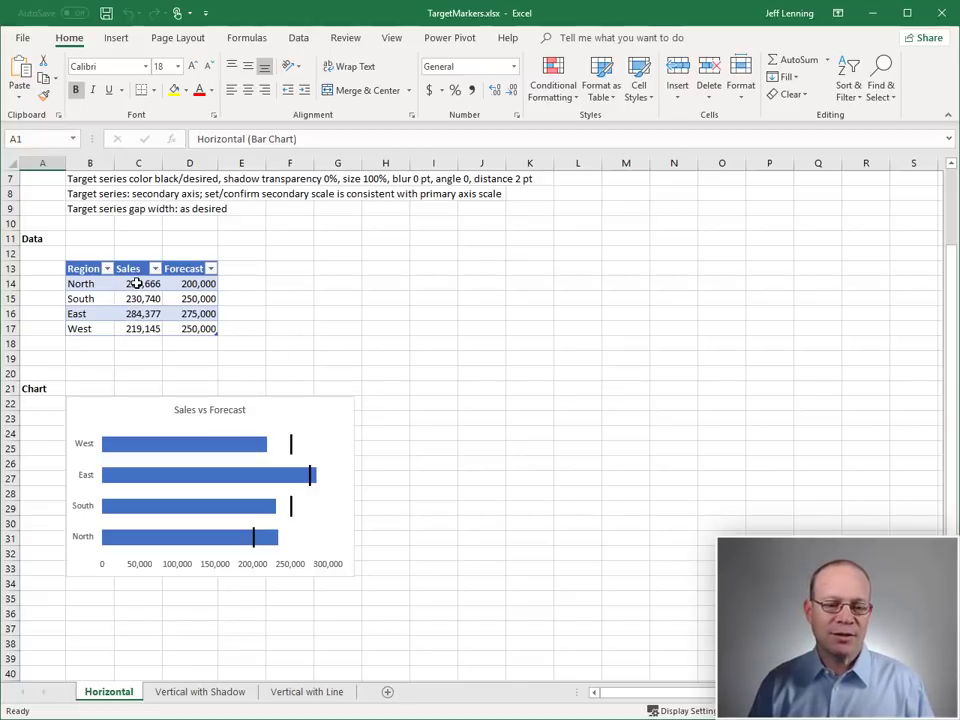
drag(137, 283, 136, 319)
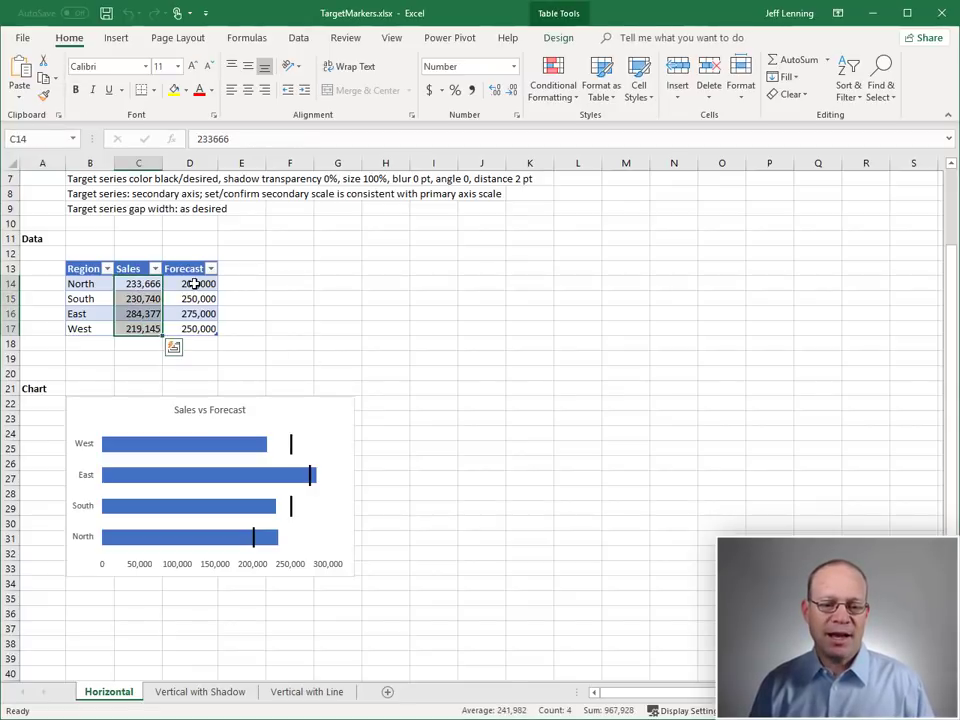
drag(193, 284, 193, 328)
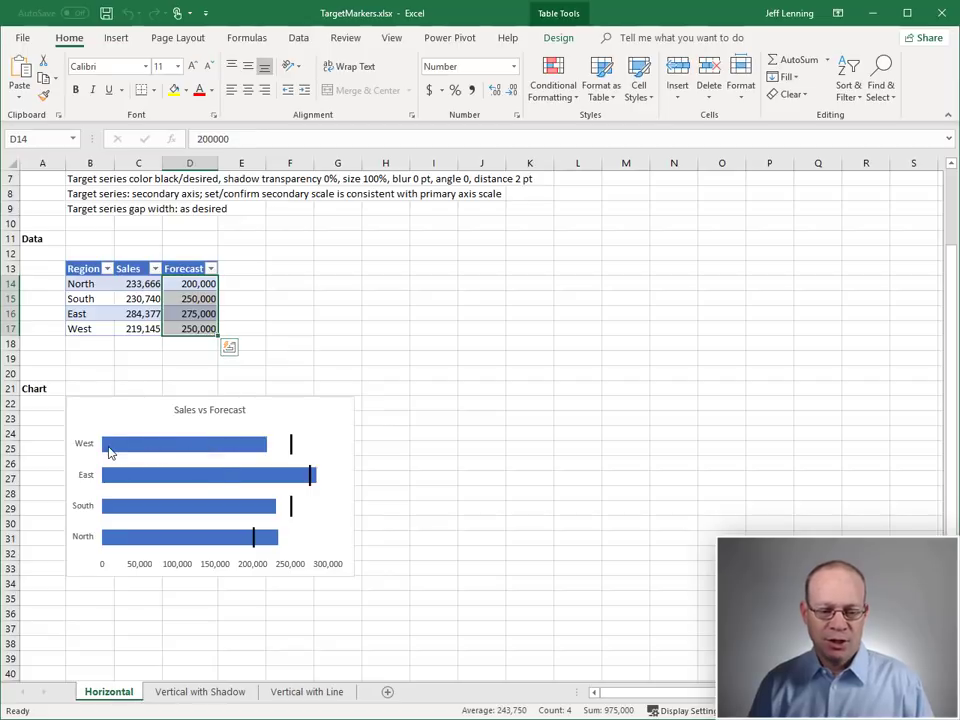
mouse_move(206, 449)
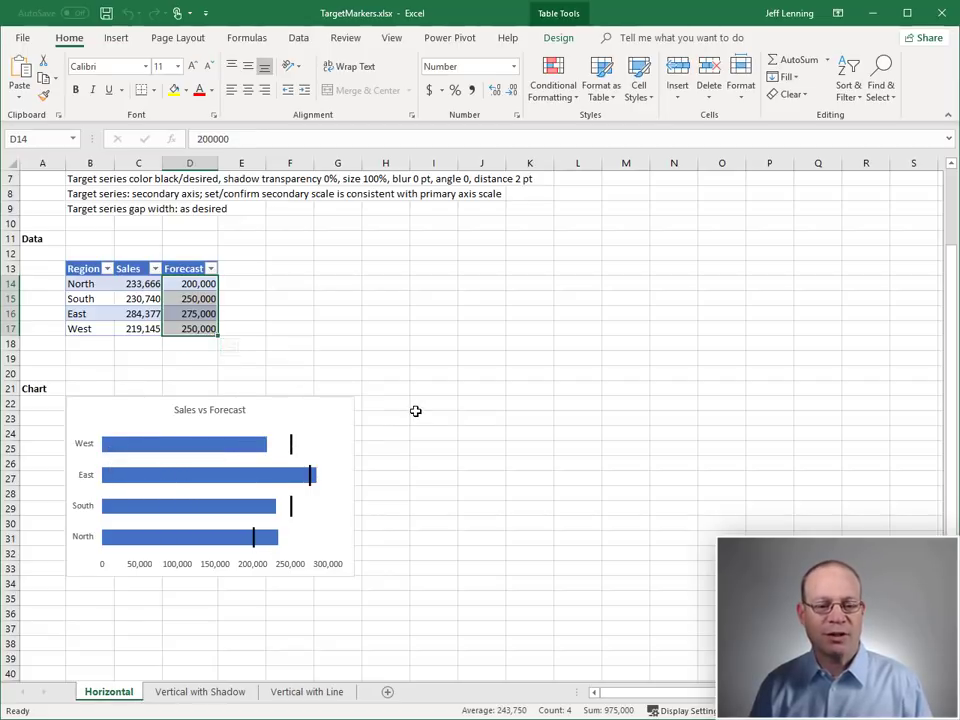
scroll(462, 412, up, 1)
click(140, 328)
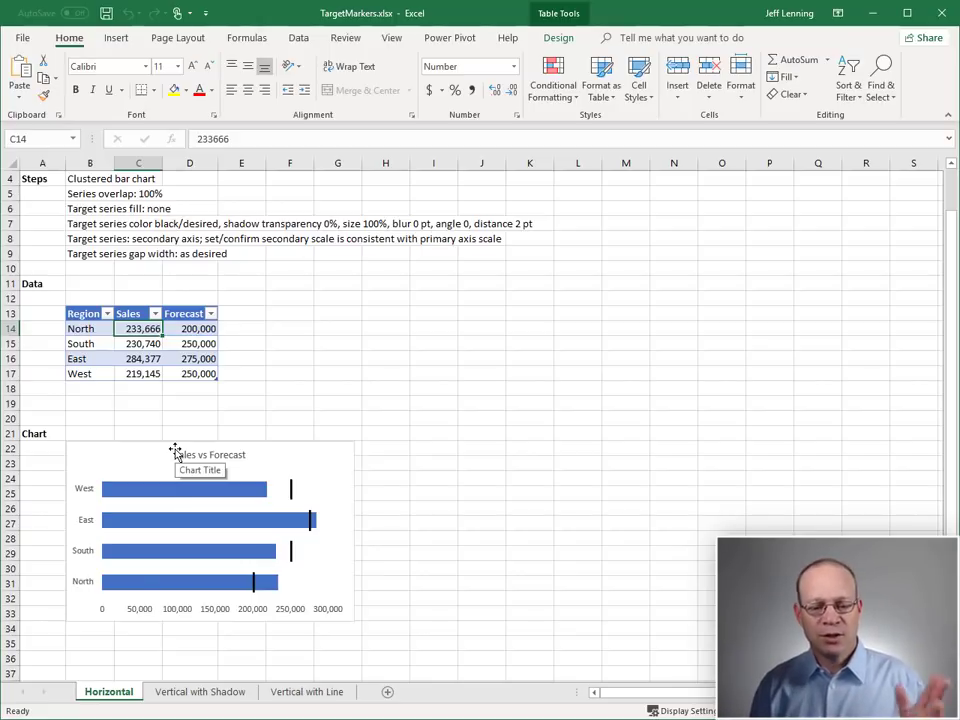
drag(134, 328, 190, 374)
drag(236, 329, 282, 372)
click(280, 330)
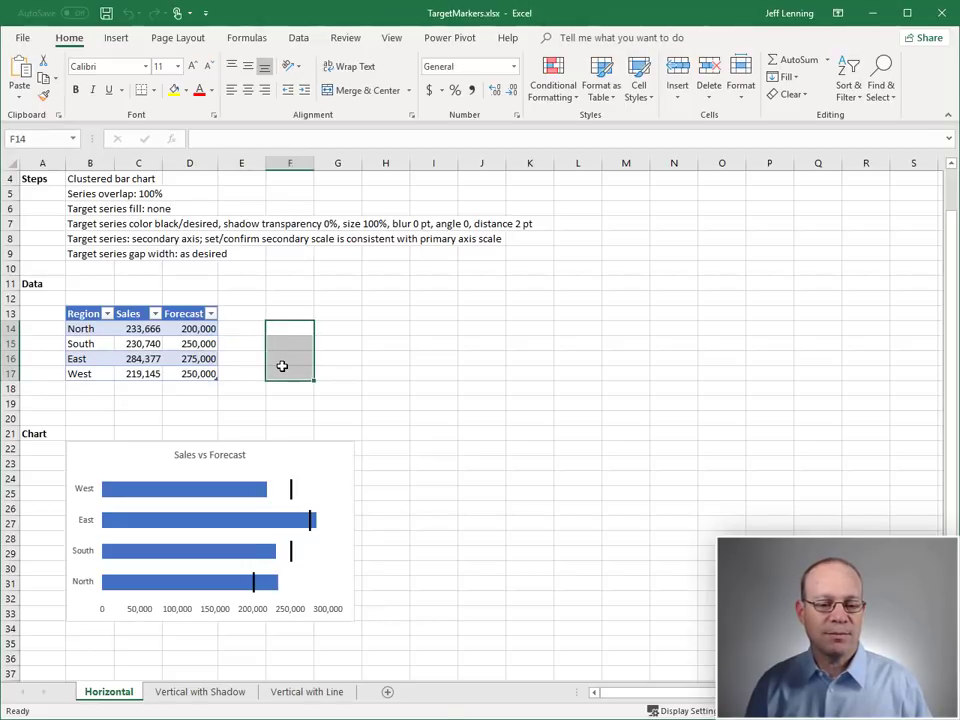
click(133, 330)
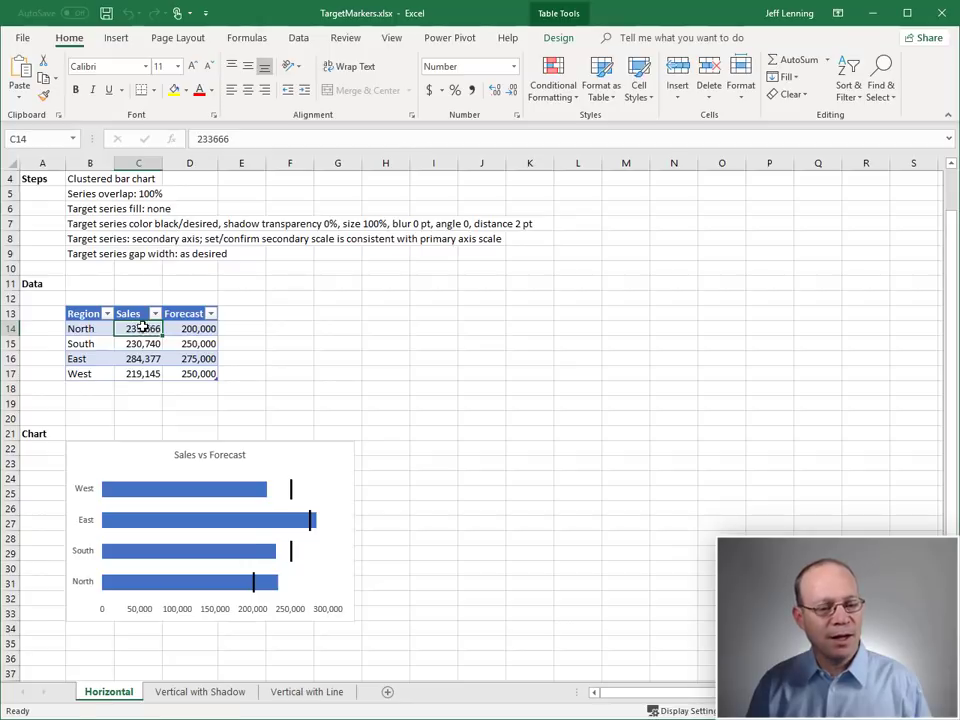
drag(140, 330, 195, 372)
- Delete the existing Sales vs Forecast chart from the Horizontal sheet
click(350, 455)
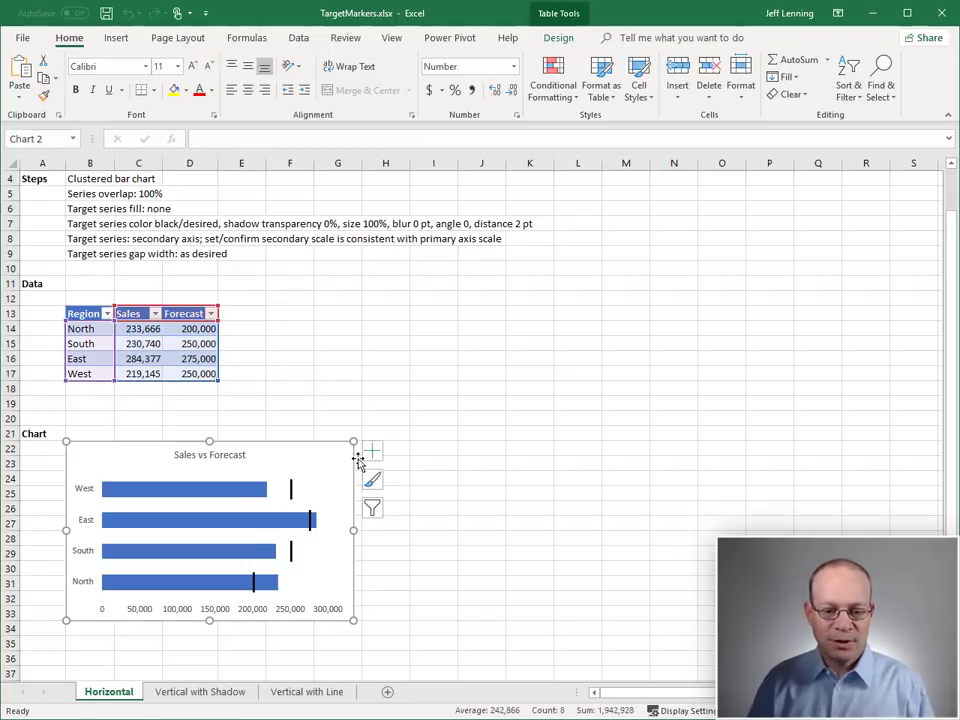
key(Delete)
click(80, 462)
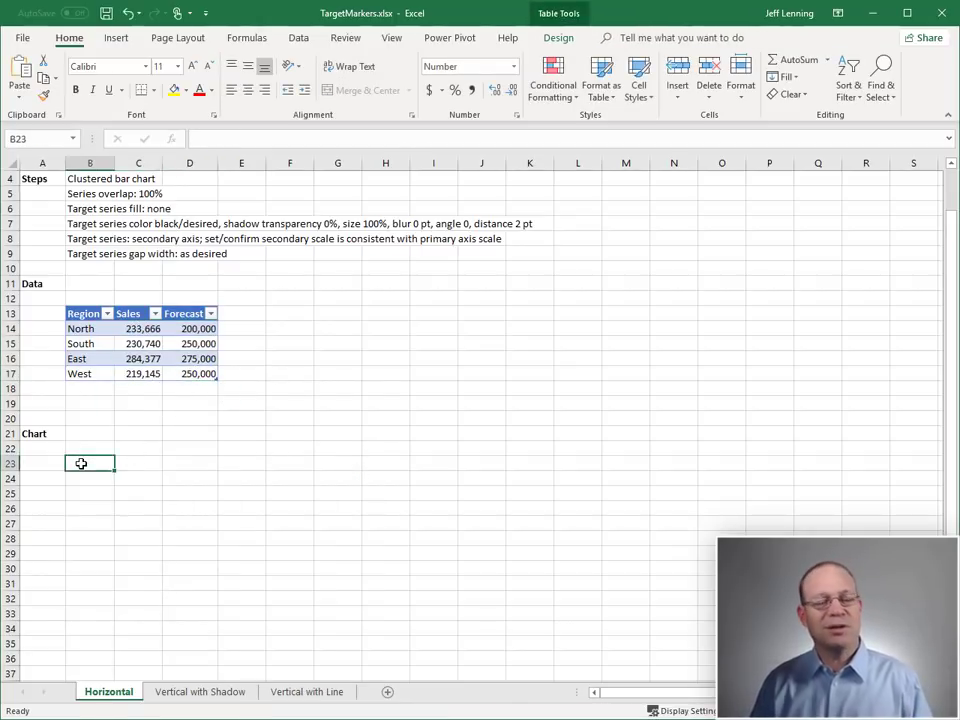
- Insert a 2-D clustered bar chart from the Region, Sales and Forecast table and place it just beside the table
click(140, 329)
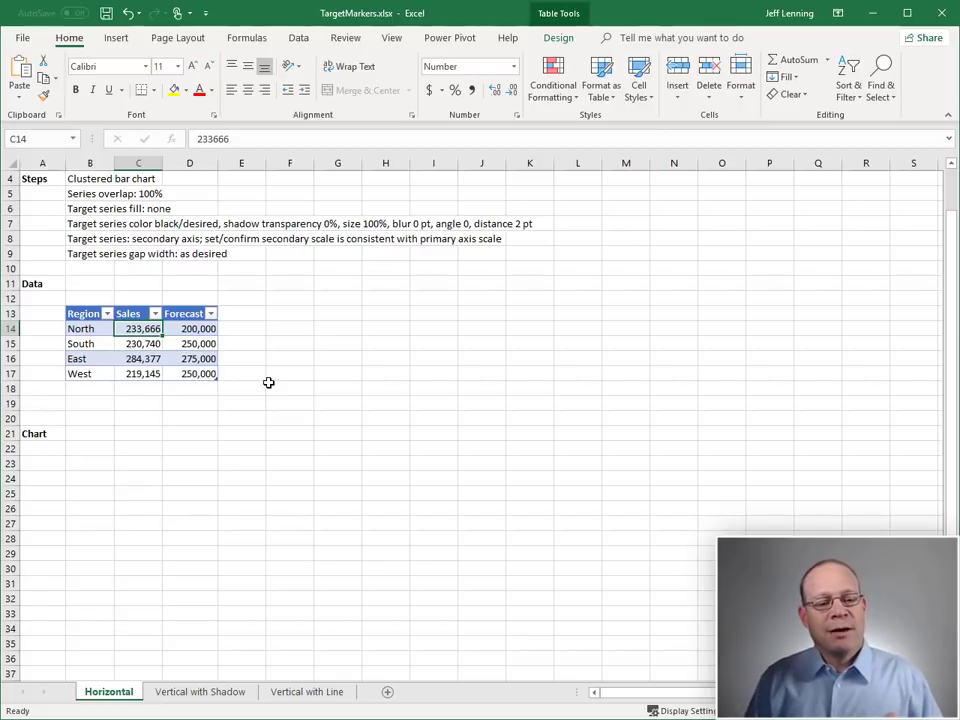
click(137, 343)
click(185, 343)
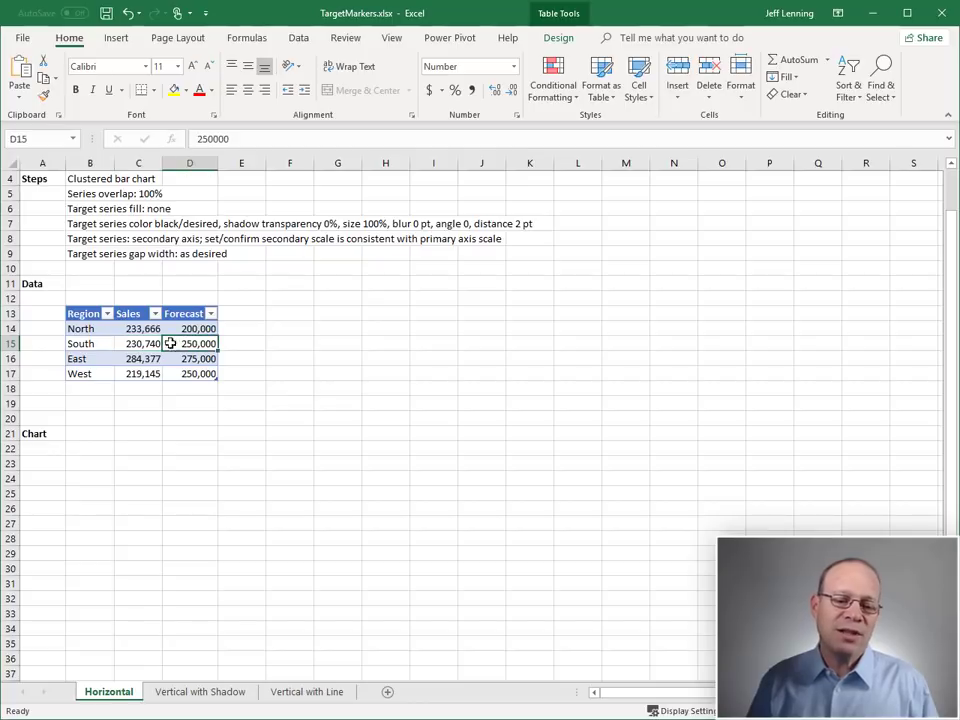
click(122, 41)
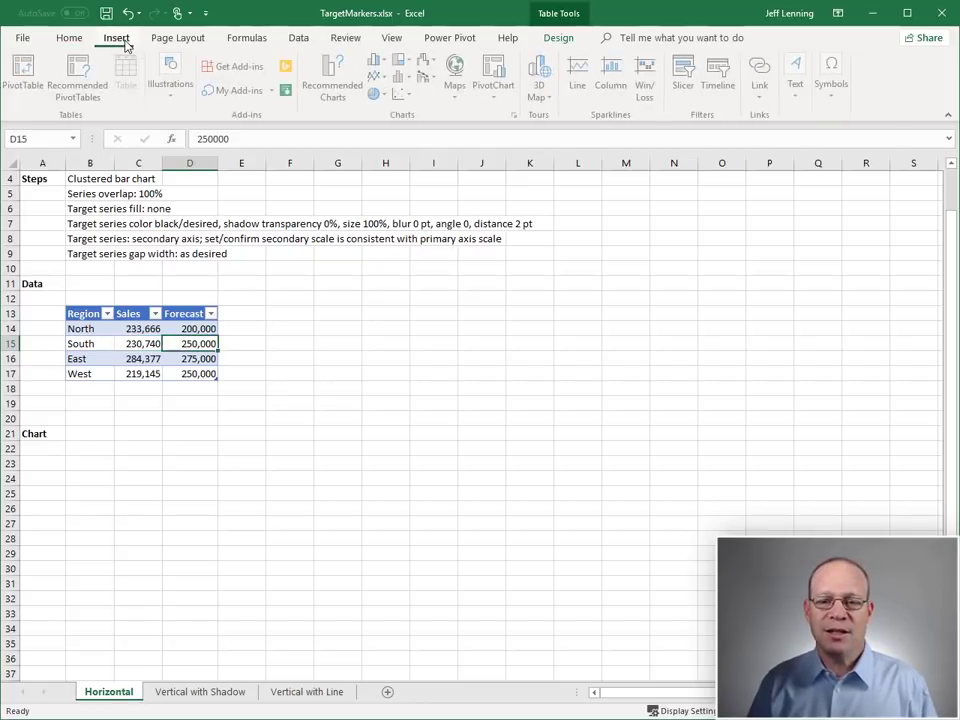
click(380, 62)
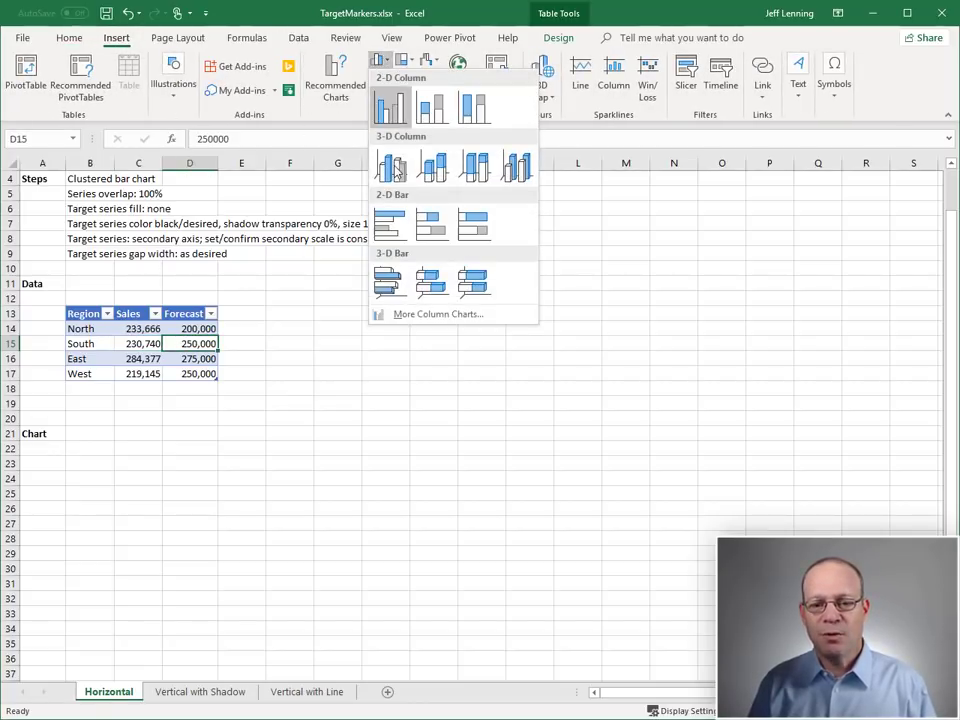
click(392, 234)
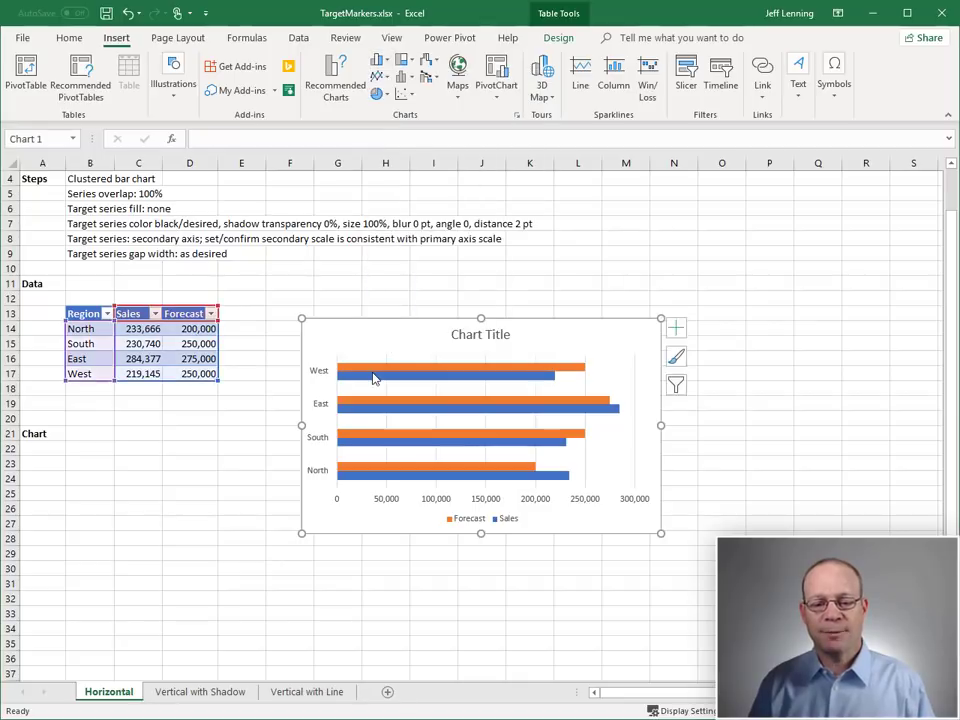
drag(349, 335, 313, 307)
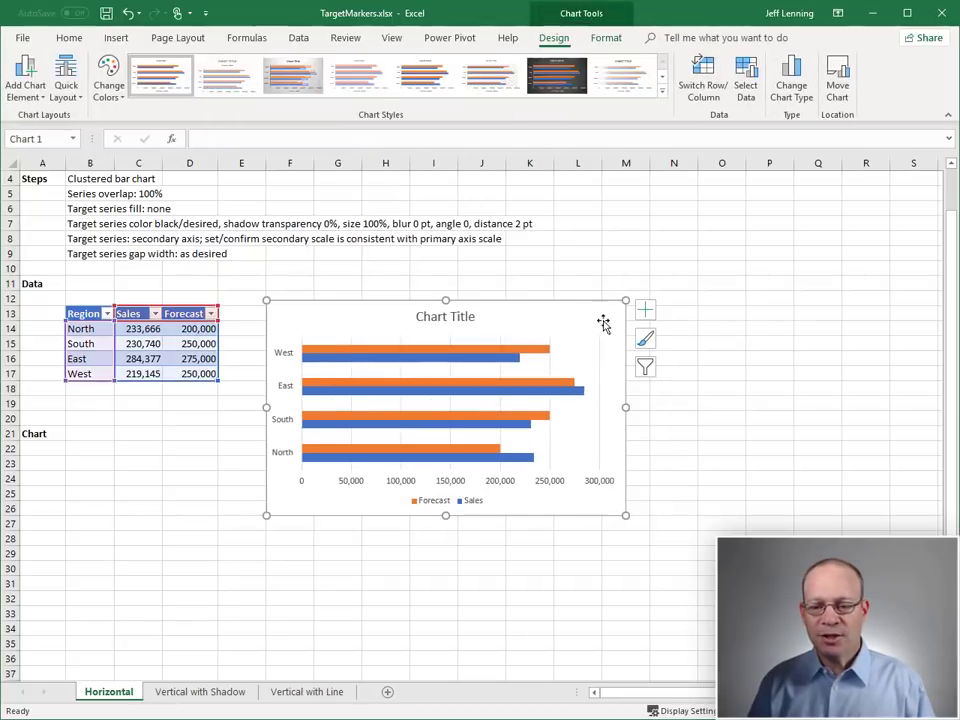
- Remove the gridlines and the legend from the new bar chart
click(645, 311)
click(681, 418)
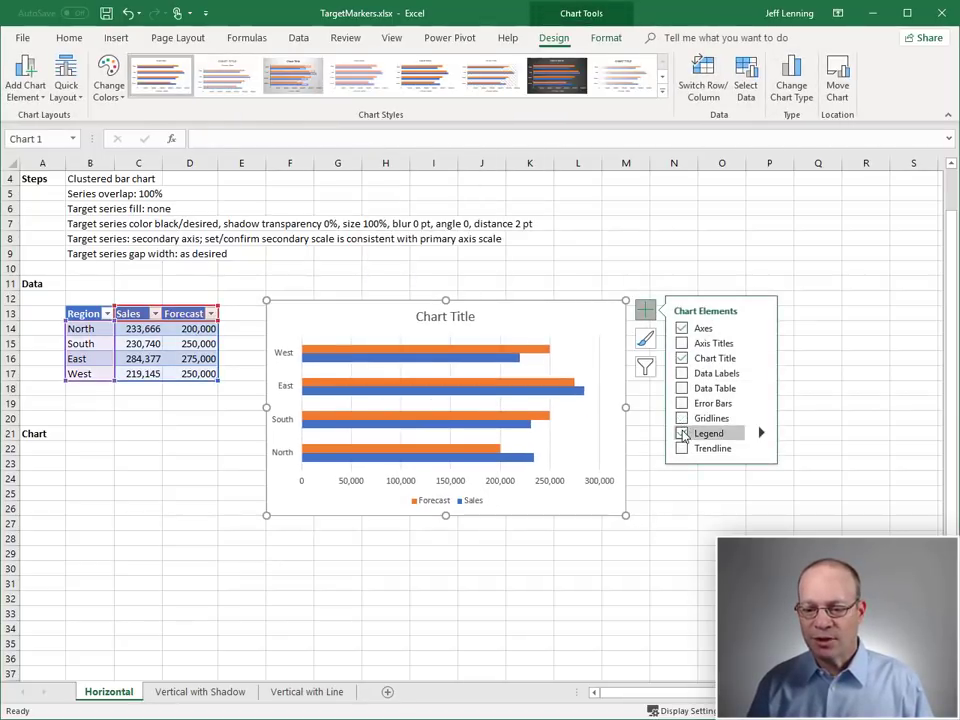
click(681, 433)
- Change the chart title to "Sales vs Forecast"
click(441, 318)
double_click(441, 318)
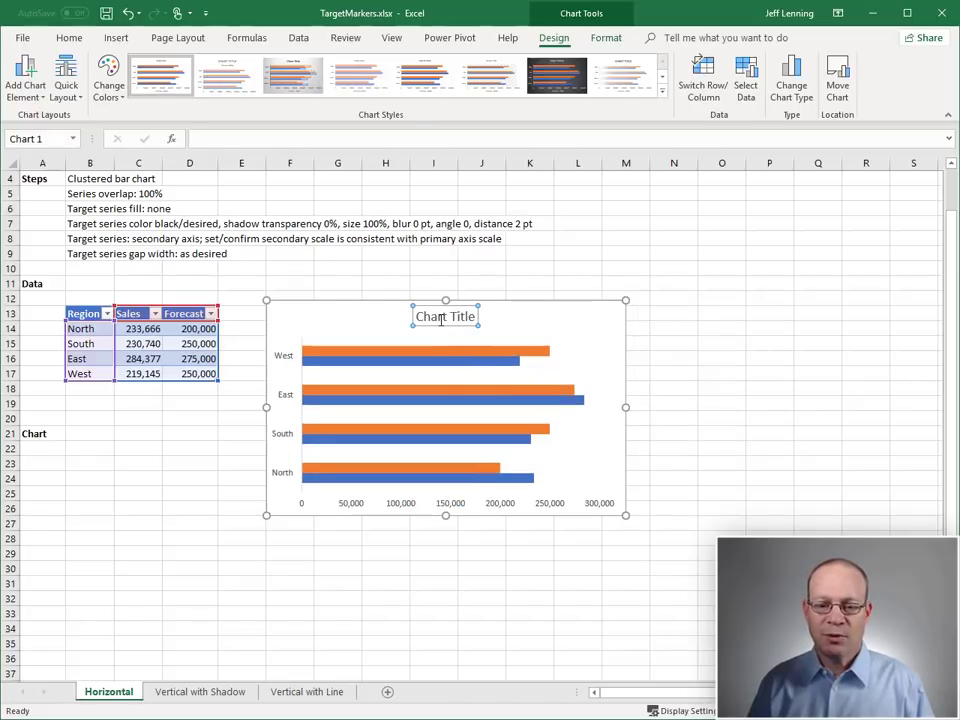
triple_click(435, 318)
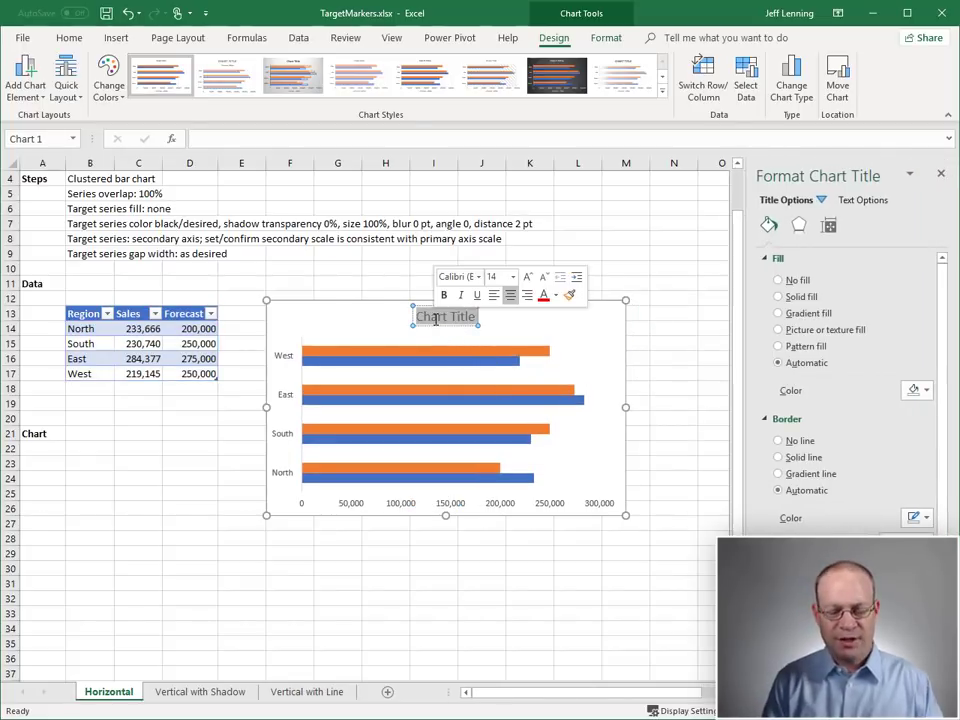
text(Sales vs)
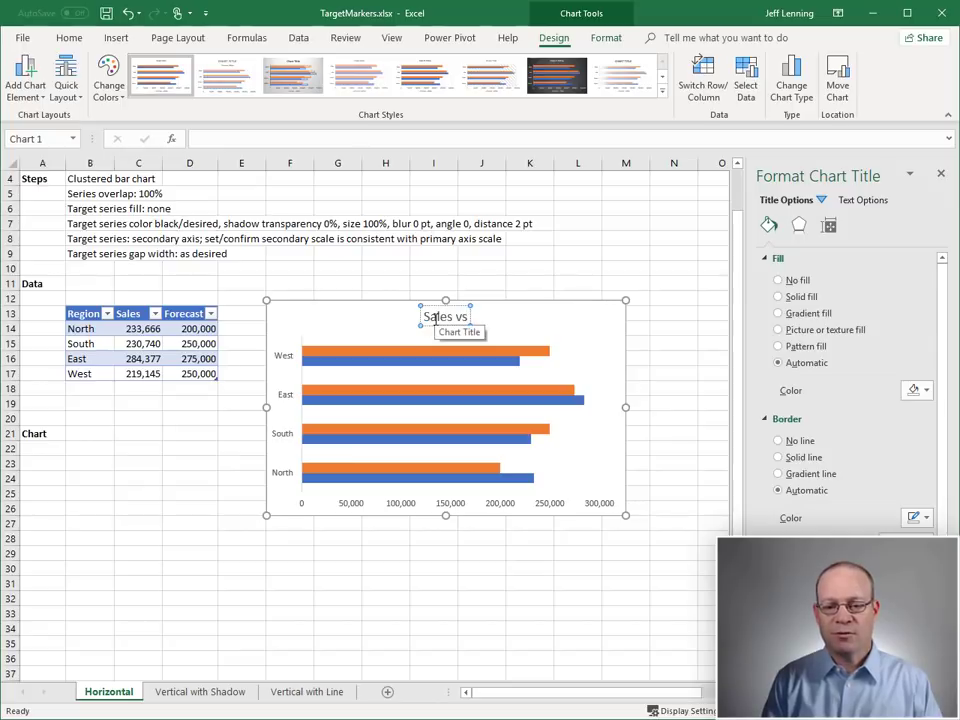
text( Forecast)
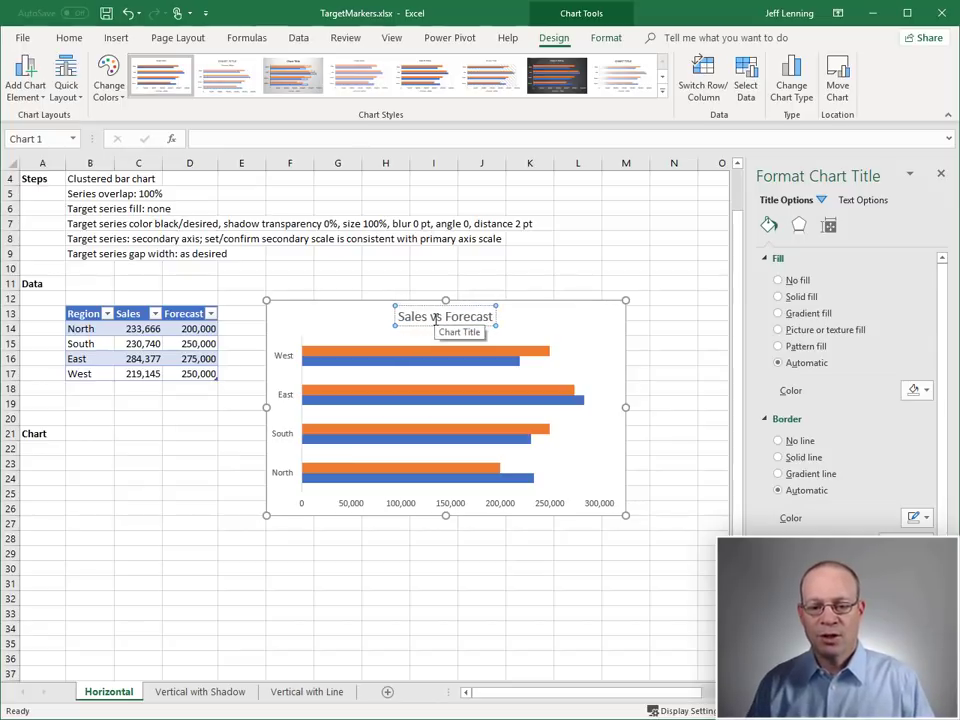
key(Escape)
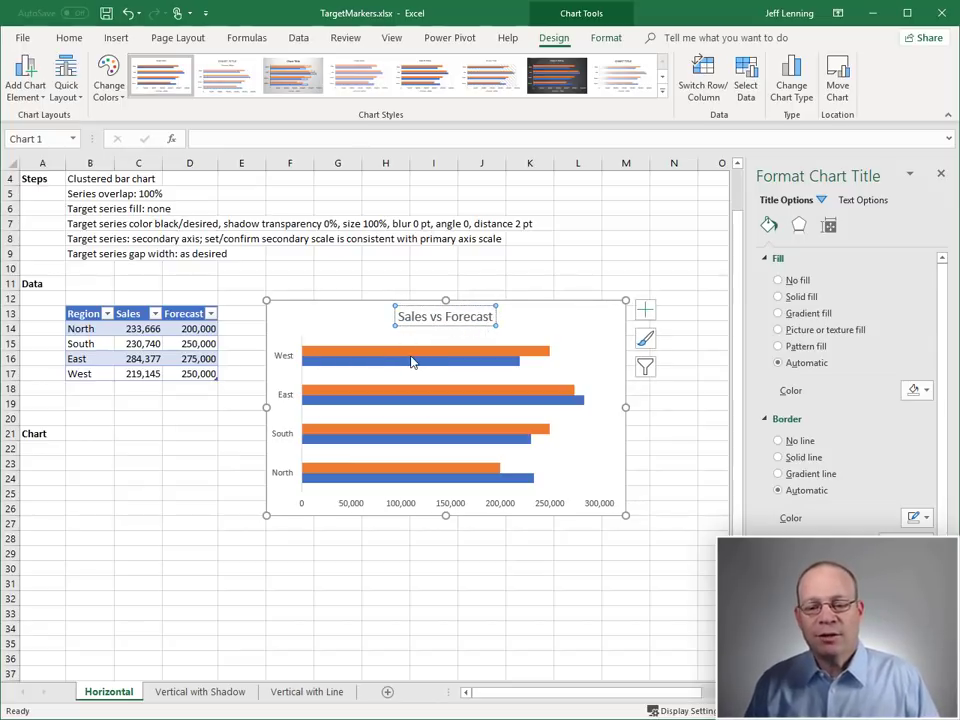
- Set the series overlap to 100% for the Forecast bars and give them no fill
click(321, 352)
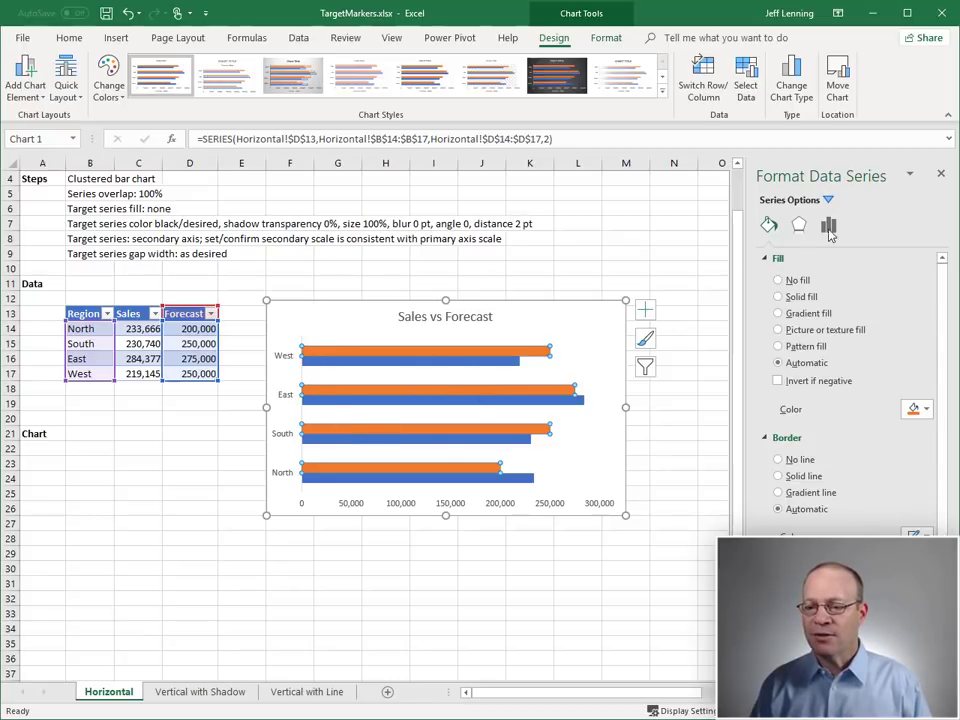
click(828, 224)
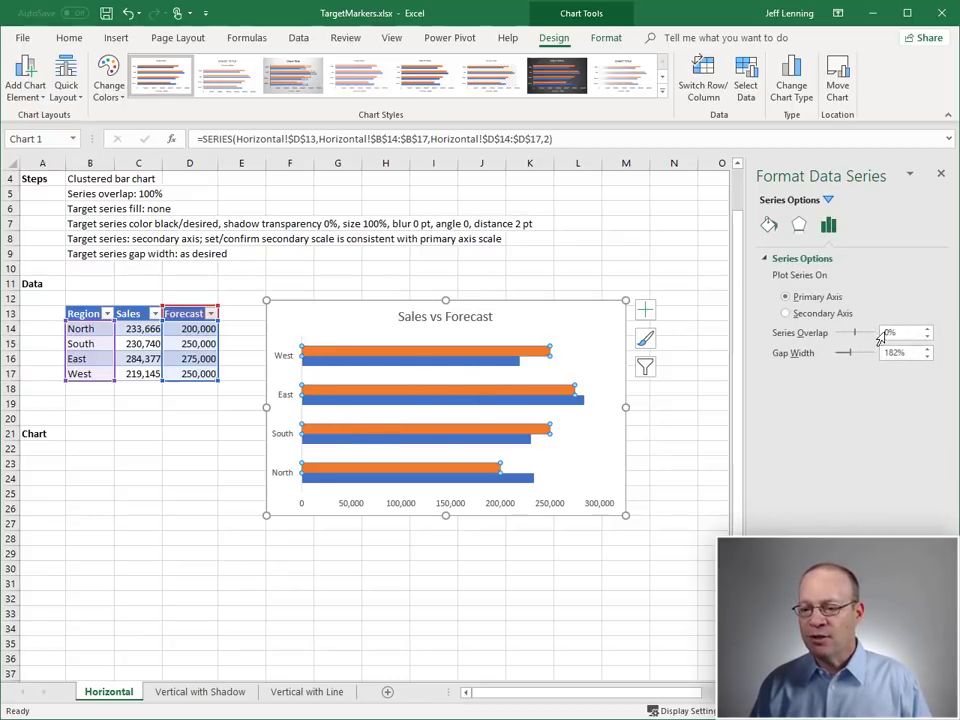
drag(855, 336, 909, 332)
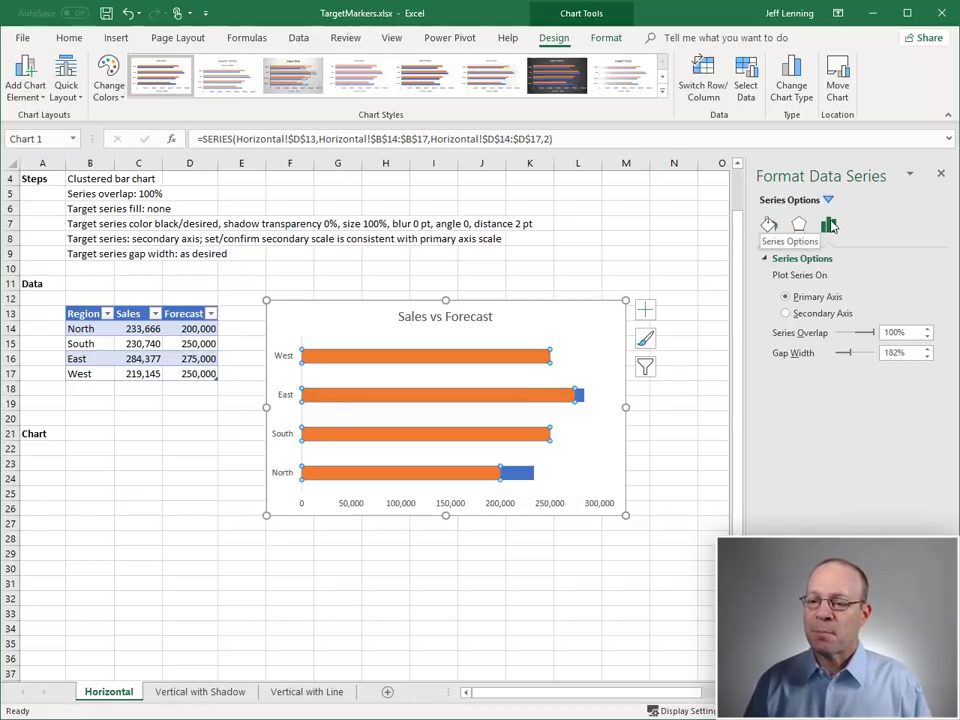
click(769, 226)
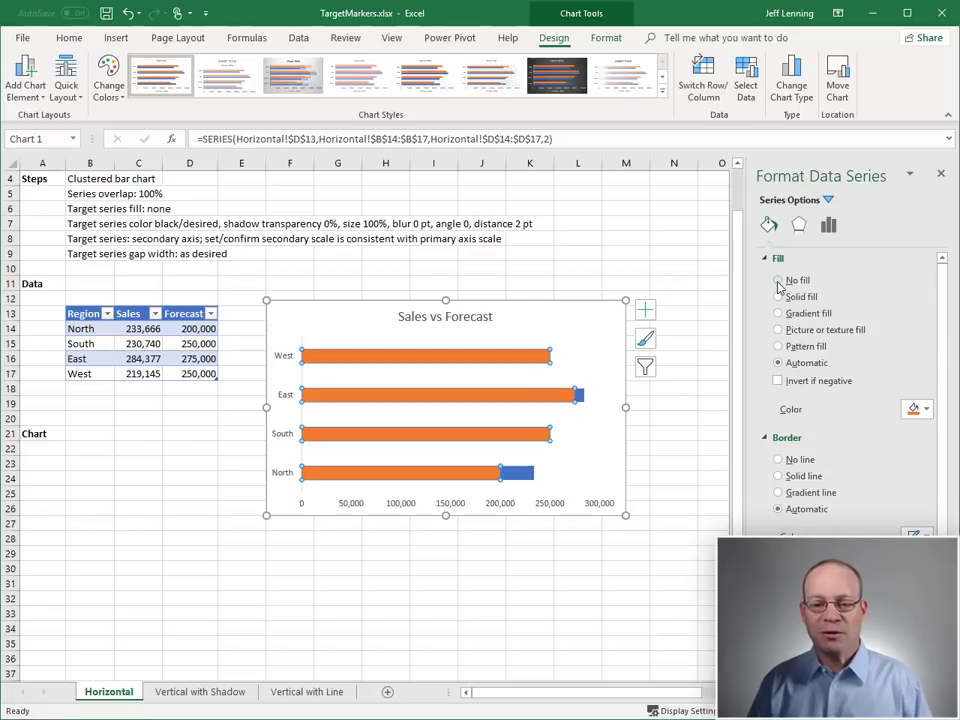
click(779, 282)
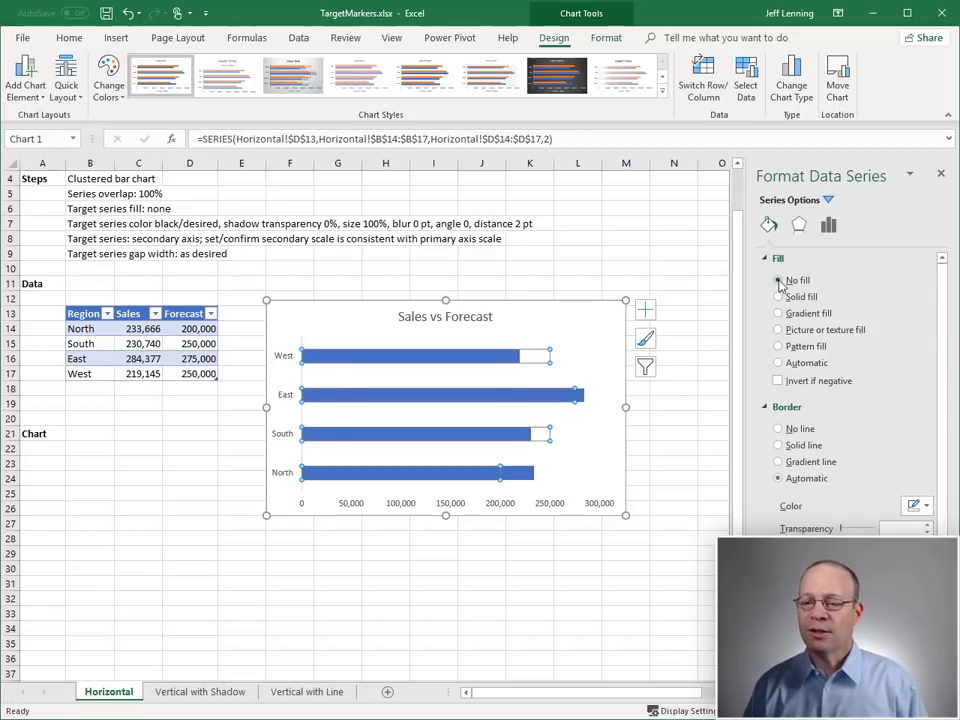
- Give the Forecast series a black shadow with 0 pt blur, 0° angle and 2 pt distance
click(798, 226)
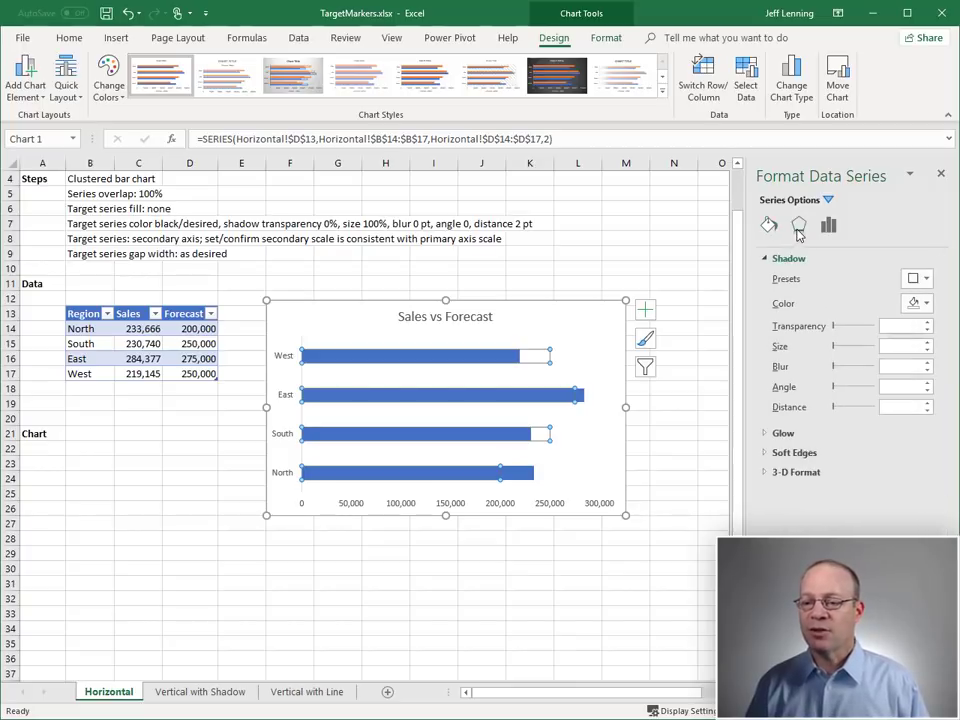
click(924, 303)
click(847, 339)
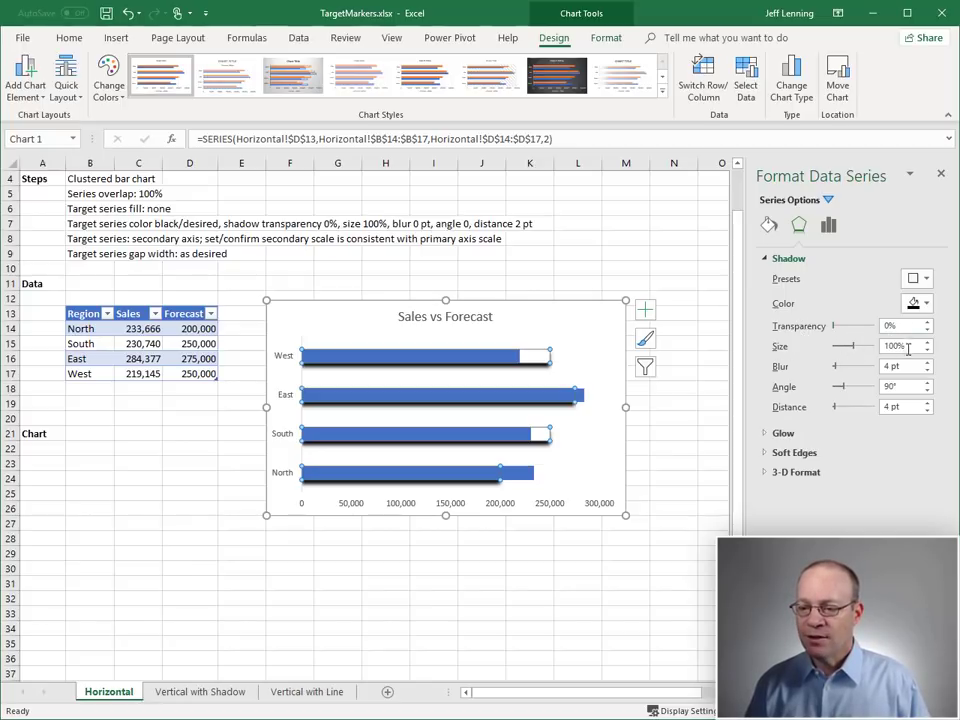
drag(915, 366, 865, 374)
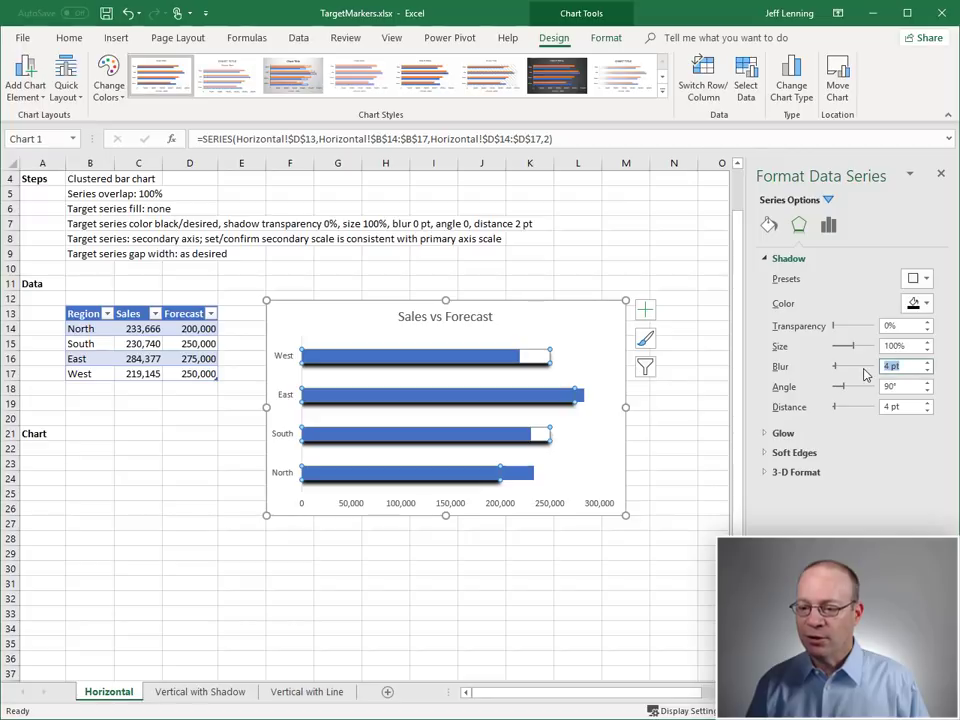
text(0)
key(Tab)
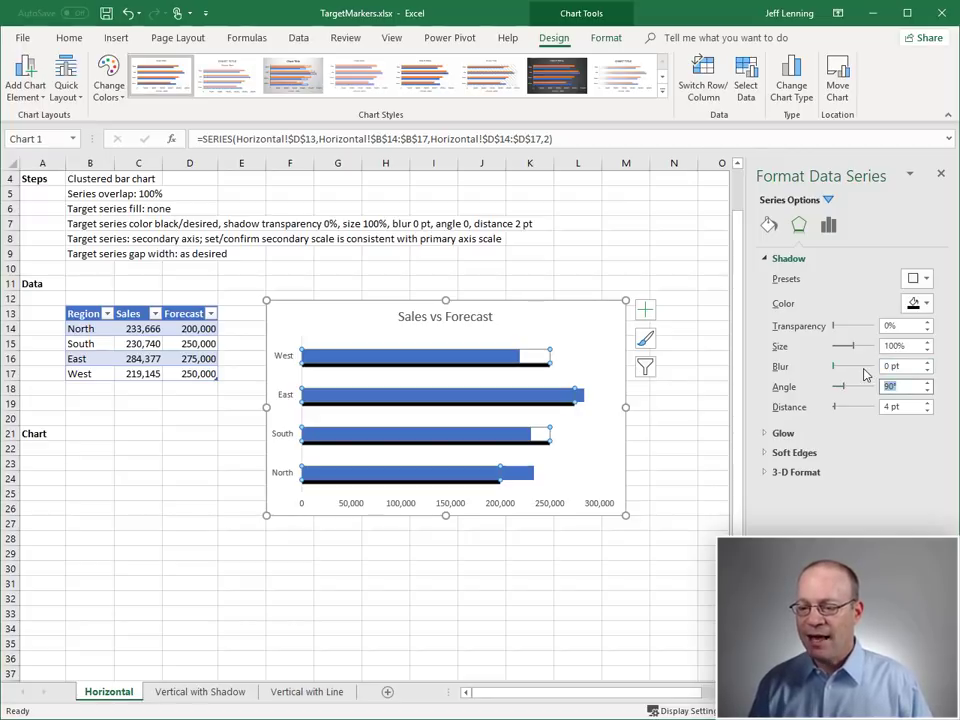
text(0)
key(Tab)
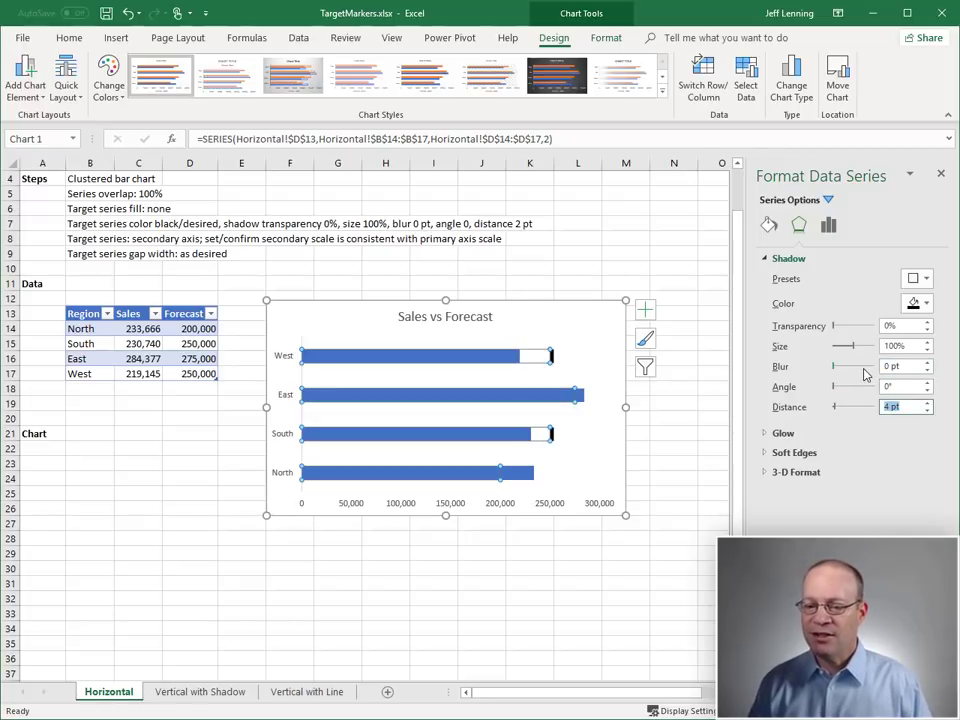
text(2)
key(Tab)
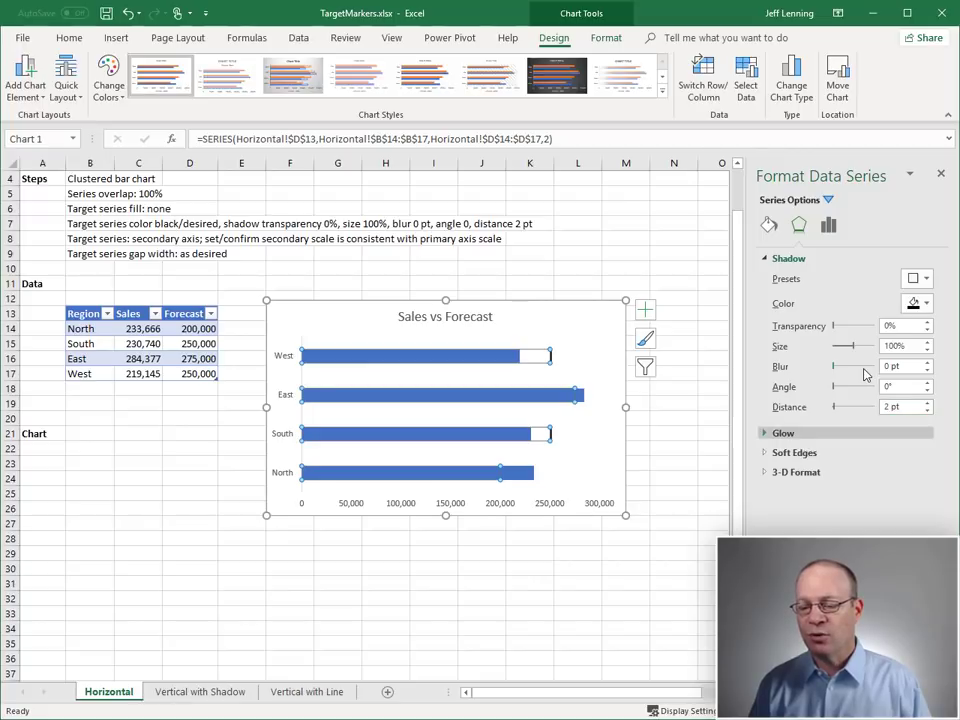
- Plot the Forecast series on the secondary axis and deselect the chart
click(829, 228)
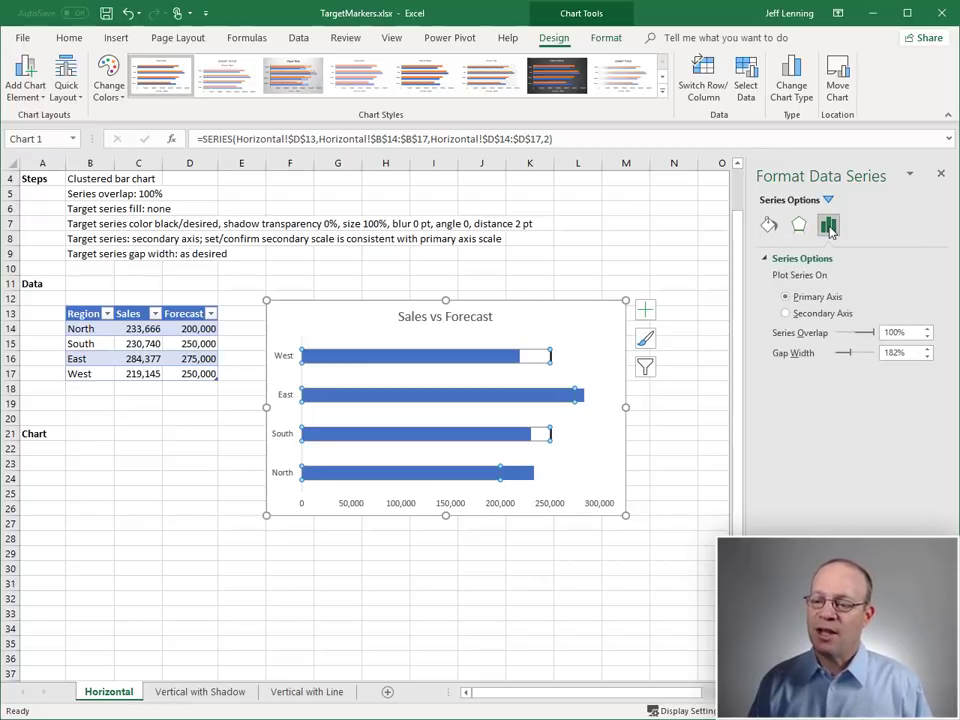
click(786, 313)
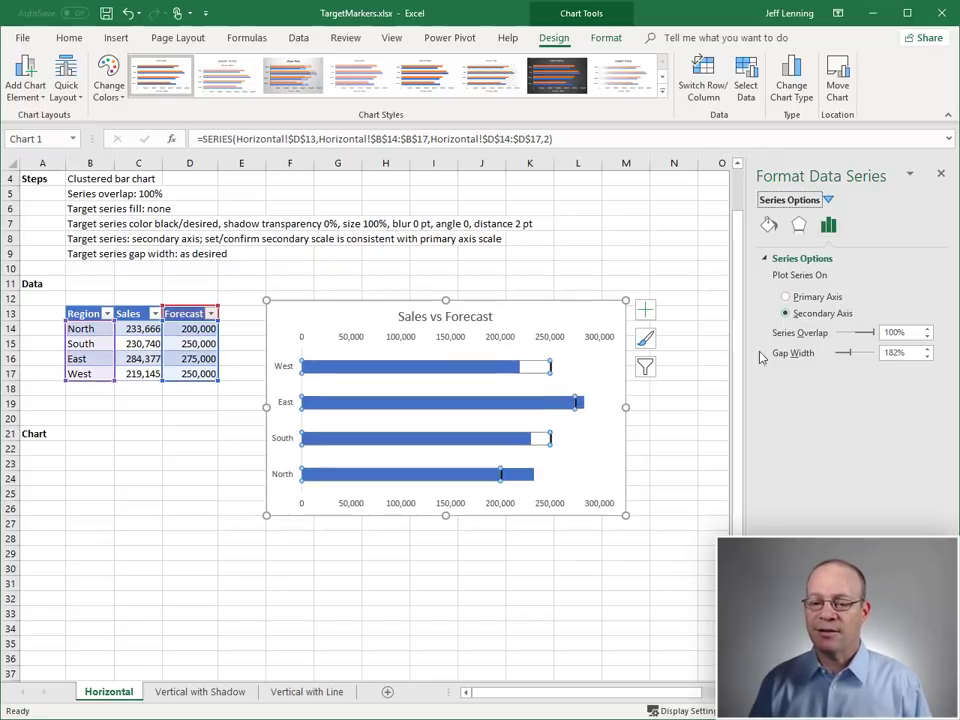
click(646, 564)
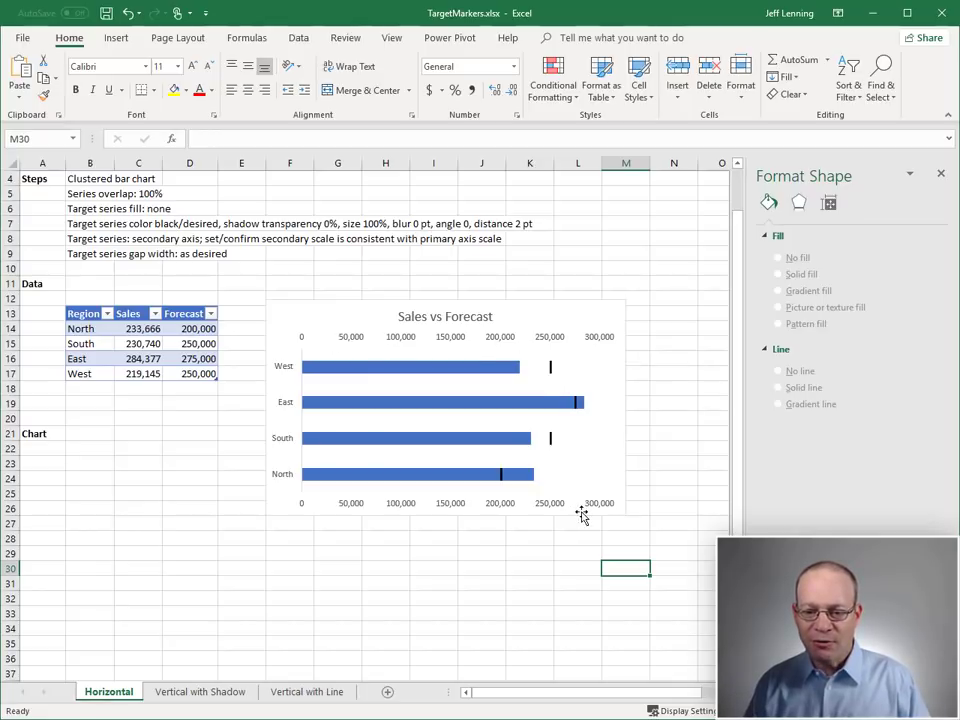
- Delete the secondary value axis above the bars and select the Forecast series
click(495, 338)
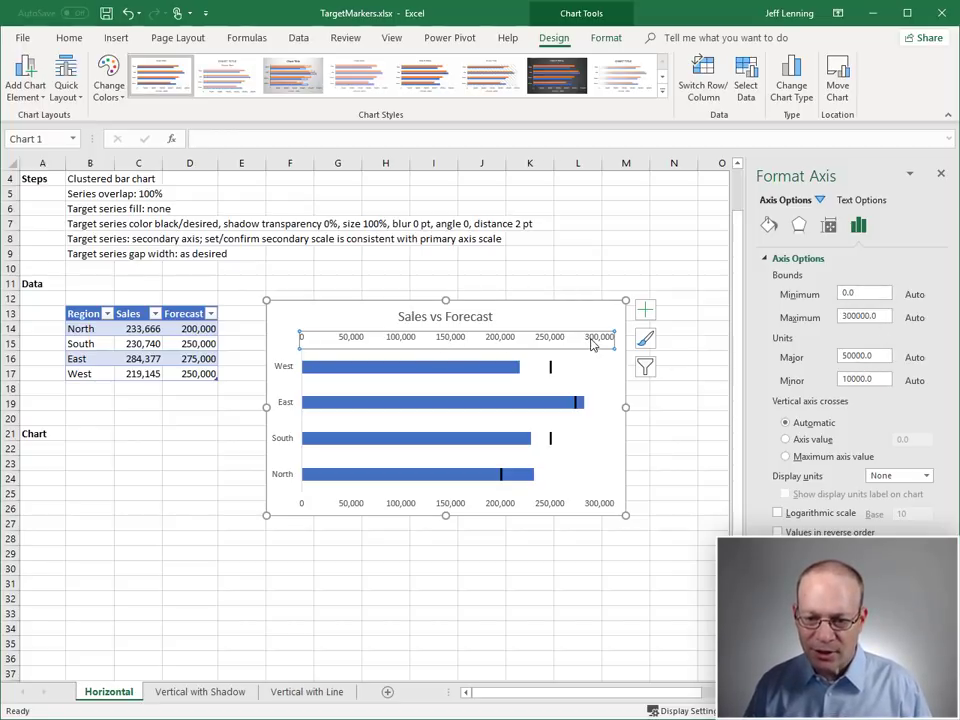
key(Delete)
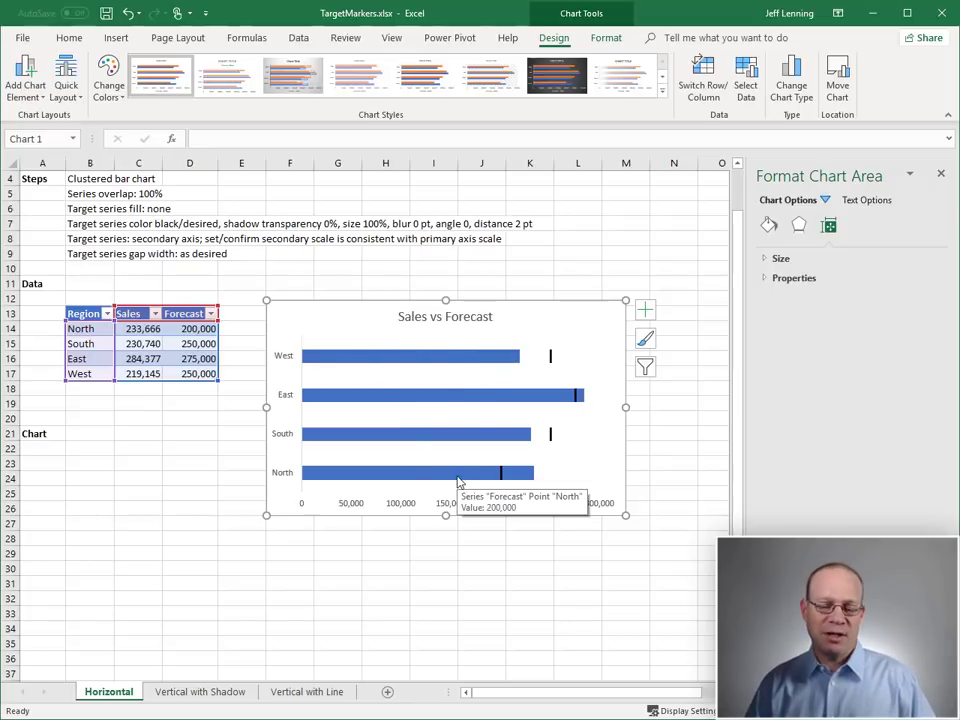
click(342, 360)
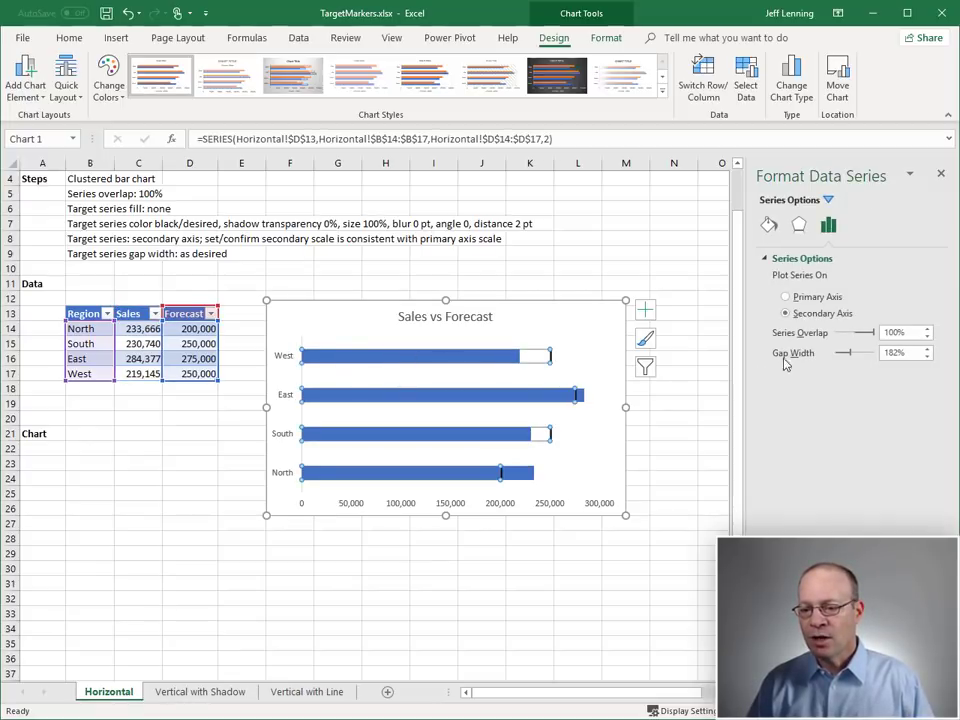
- Try gap widths of 100% and 200% on the Forecast series
drag(908, 355, 877, 358)
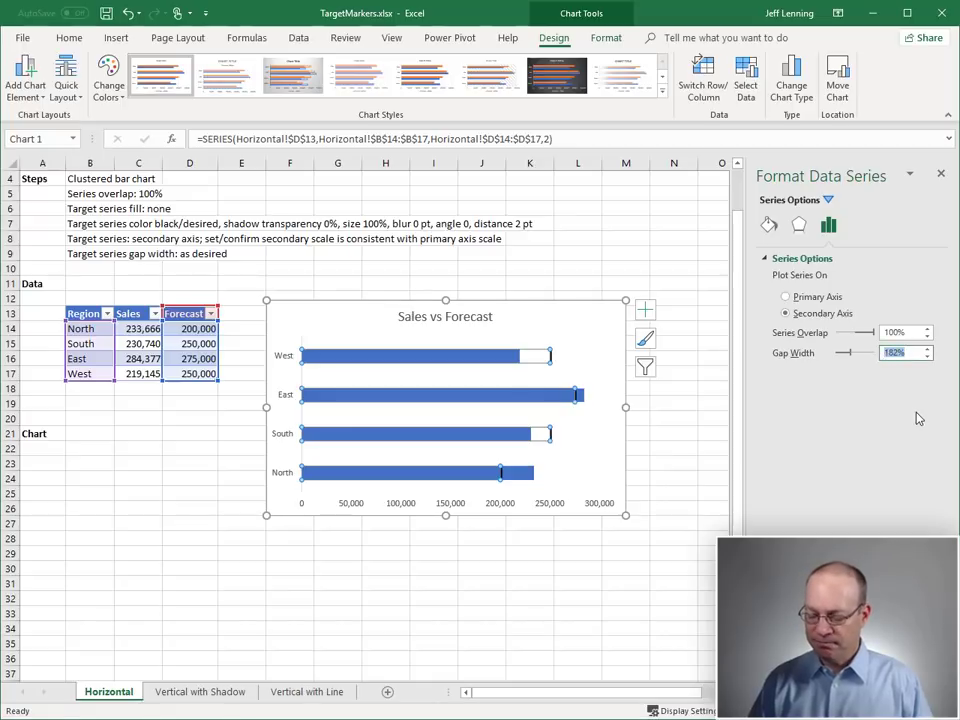
key(Return)
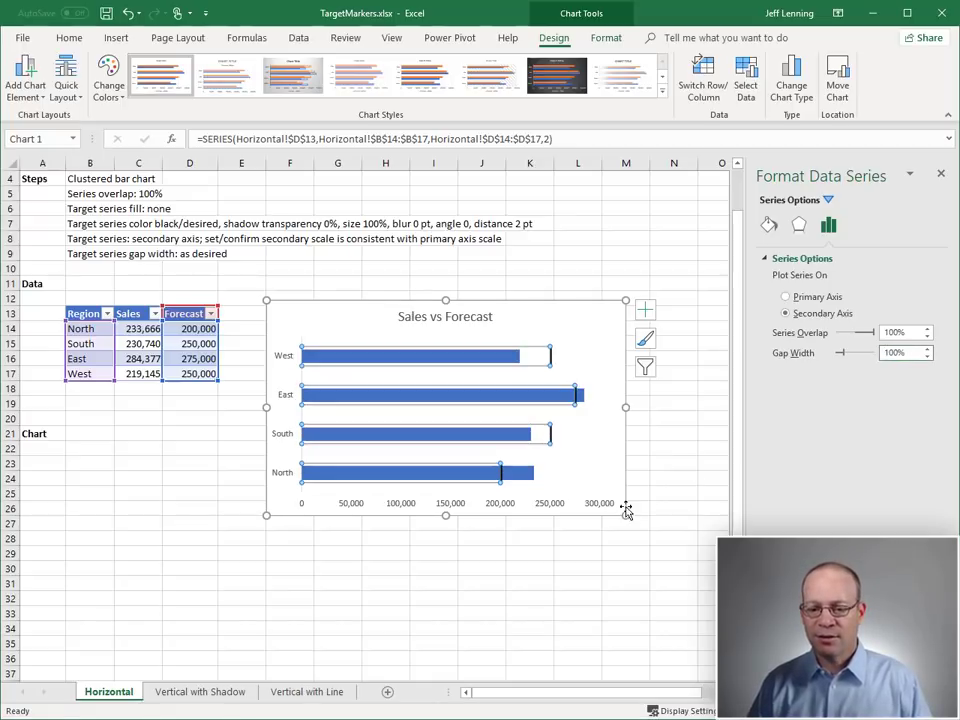
drag(906, 355, 872, 352)
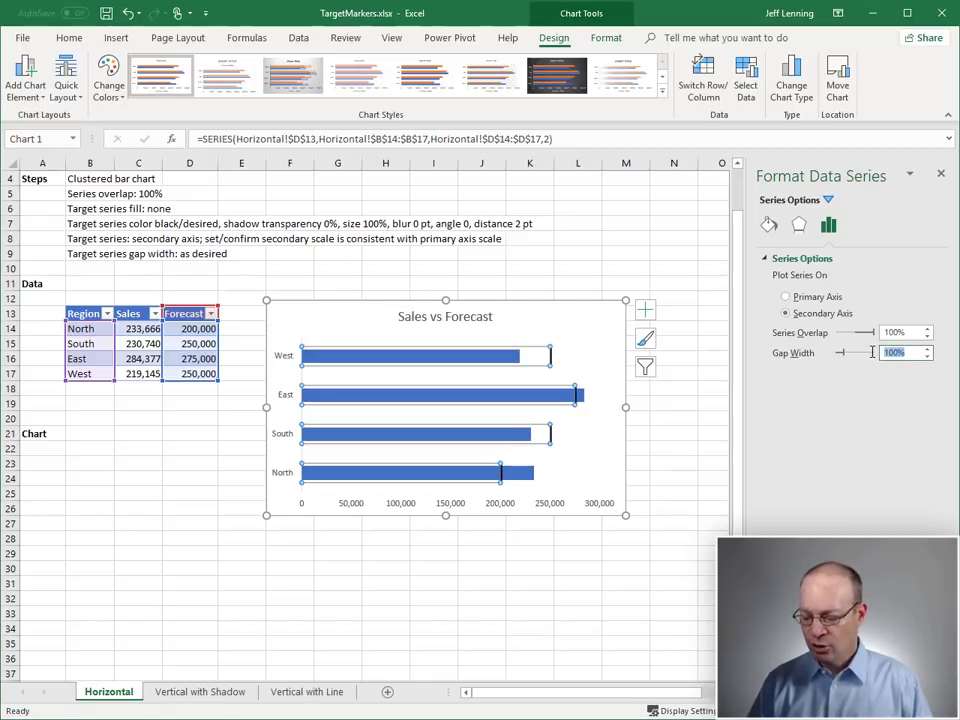
text(200)
key(Return)
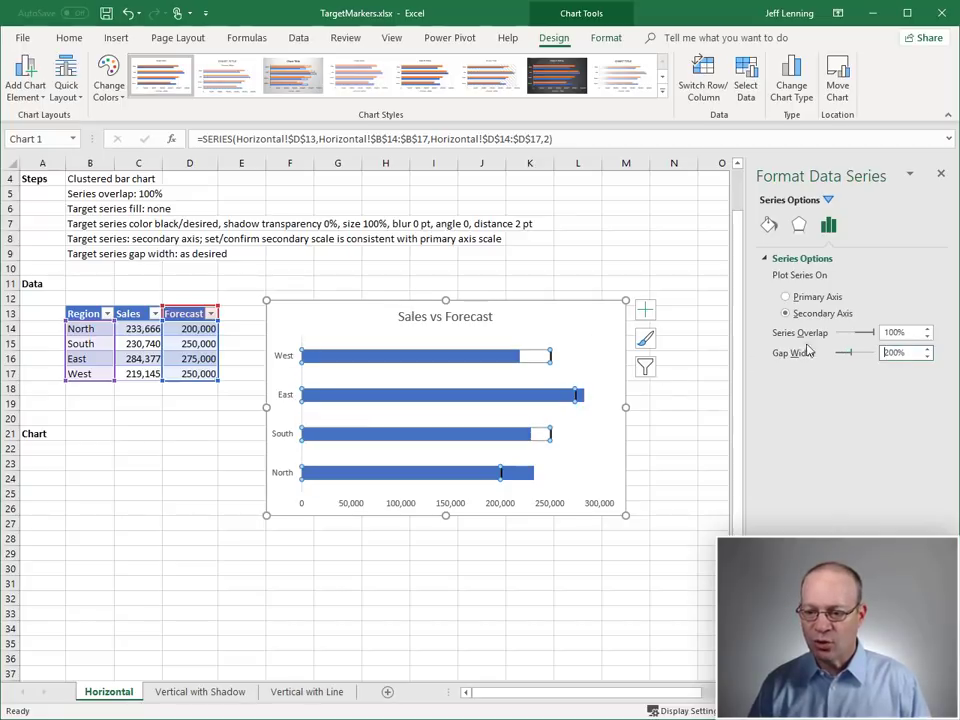
- Set the Forecast series gap width to 80%
drag(907, 353, 866, 353)
text(80)
key(Return)
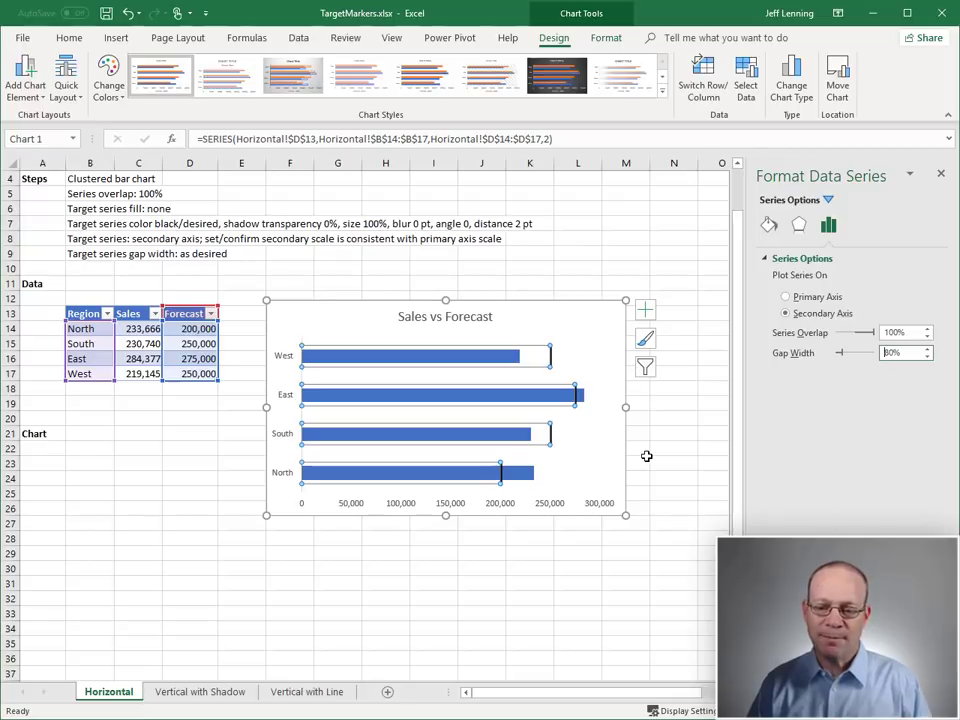
- Set the gap width of the blue Sales bars to 100% and deselect the chart
click(582, 396)
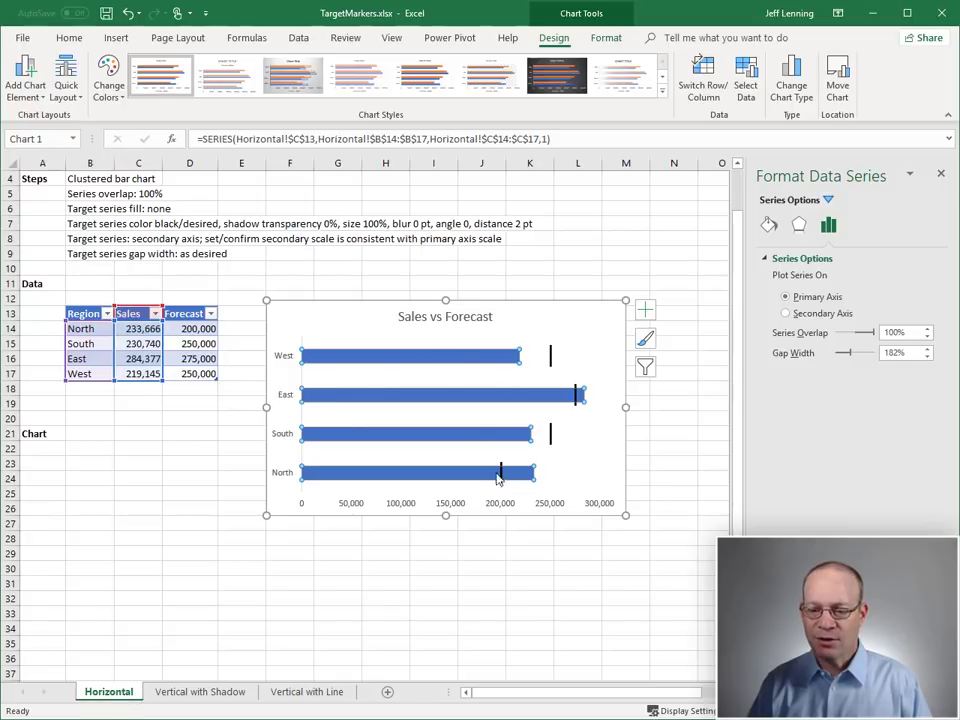
drag(897, 352, 873, 352)
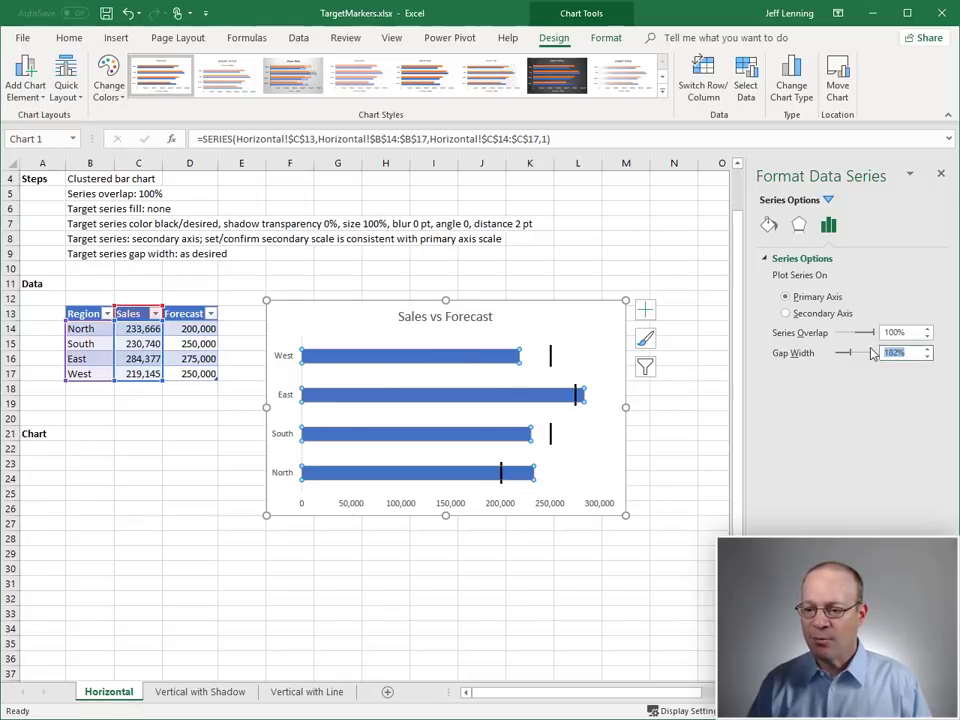
text(100)
key(Return)
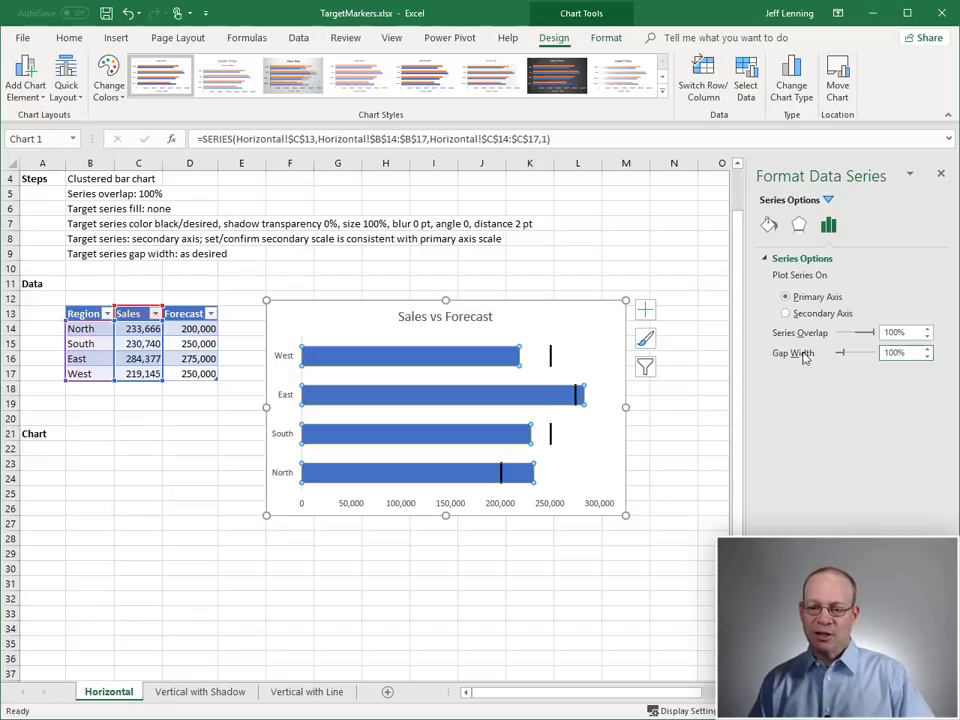
click(702, 430)
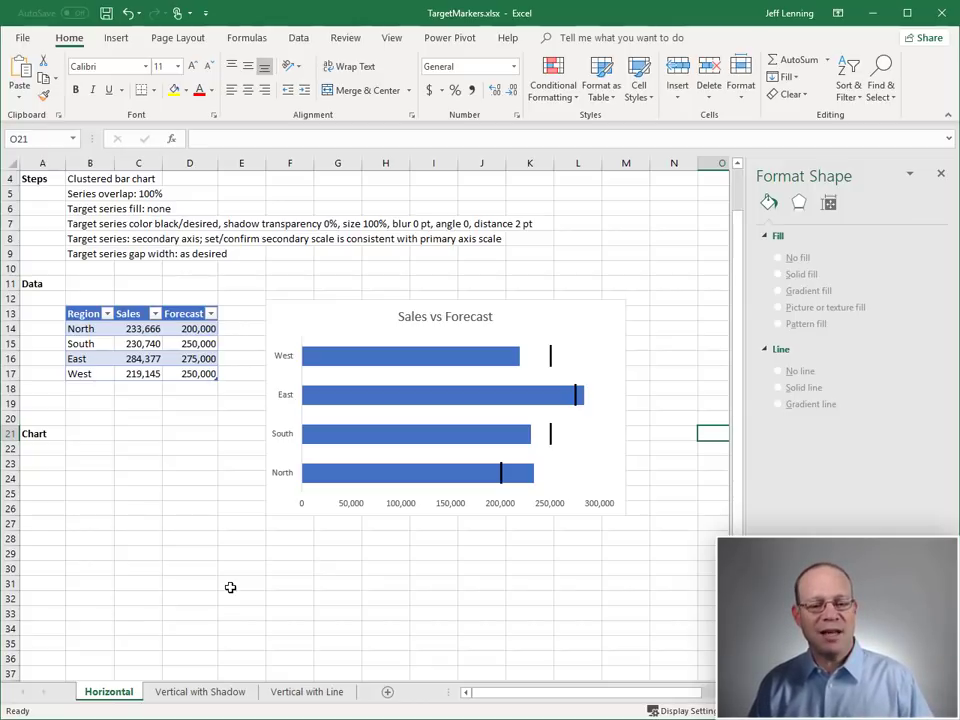
- Look at the Vertical with Shadow sheet and delete the existing chart on the Vertical with Line sheet
click(202, 691)
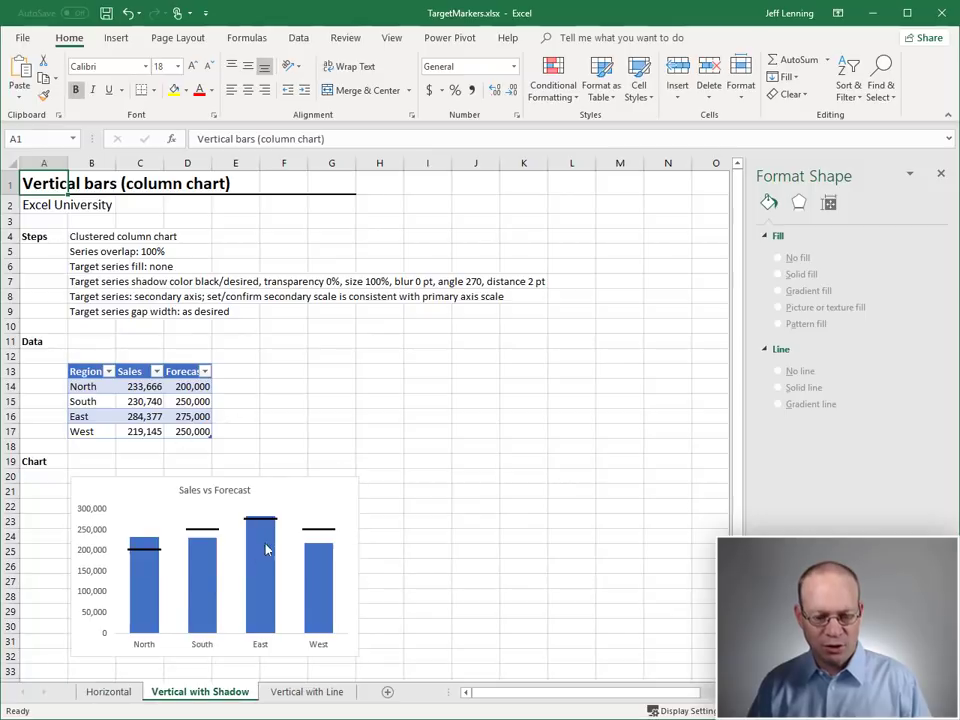
click(308, 691)
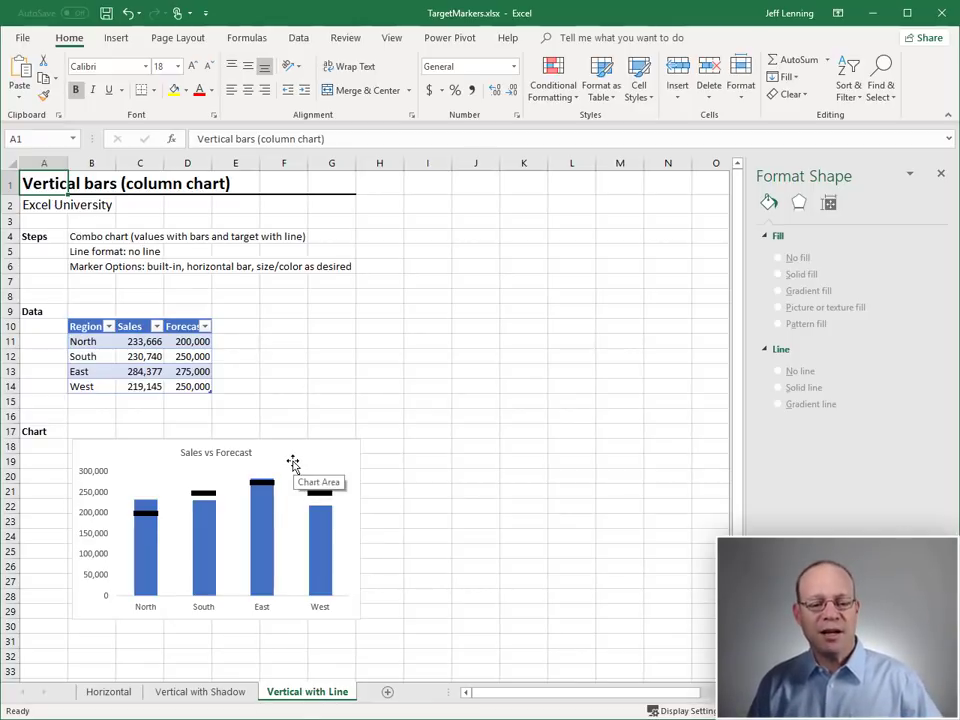
mouse_move(151, 518)
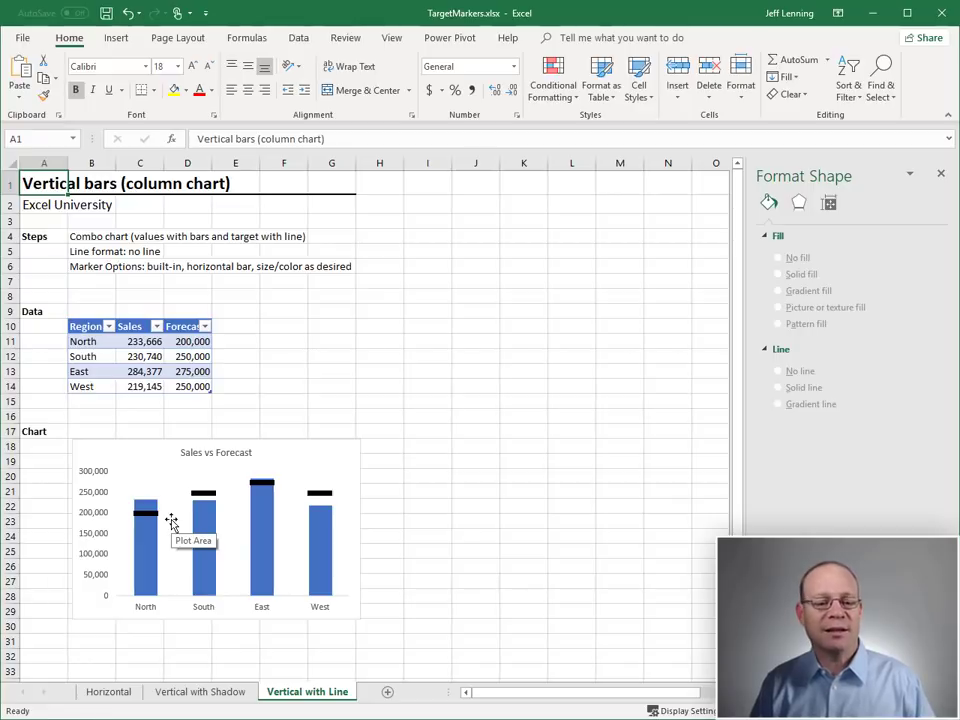
click(150, 467)
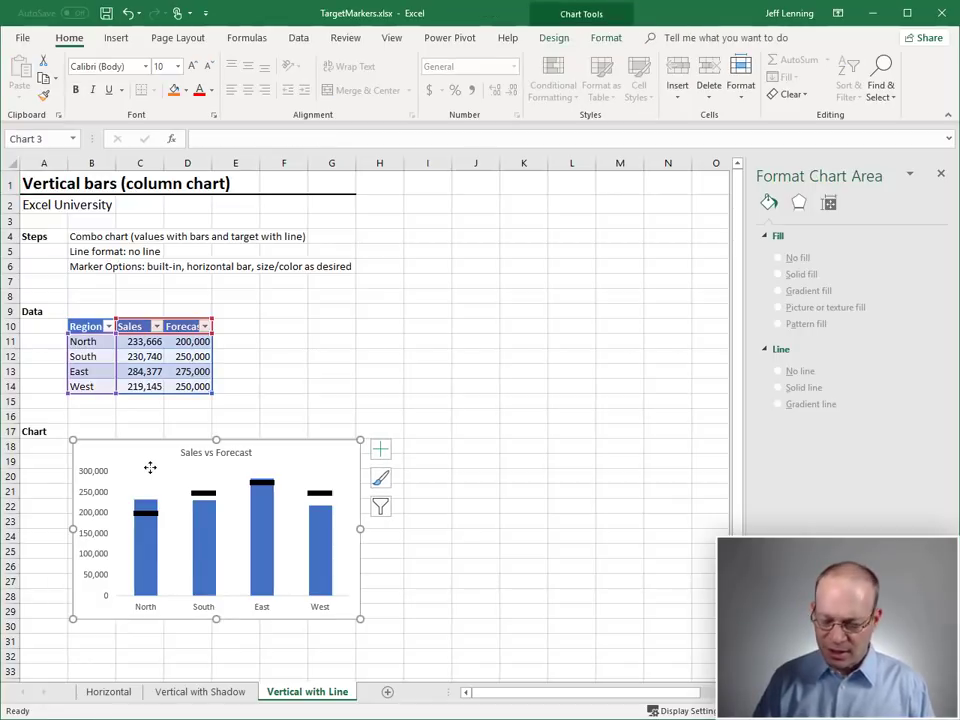
key(Delete)
- Insert a combo chart from the region table, with Sales as clustered columns and Forecast as a line
click(148, 343)
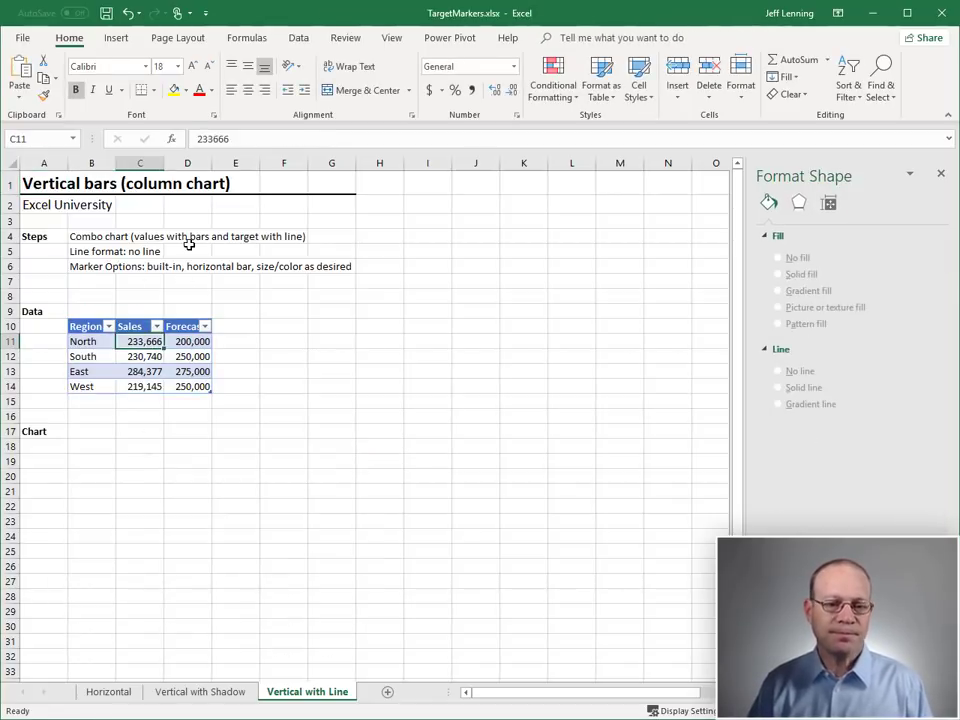
click(117, 39)
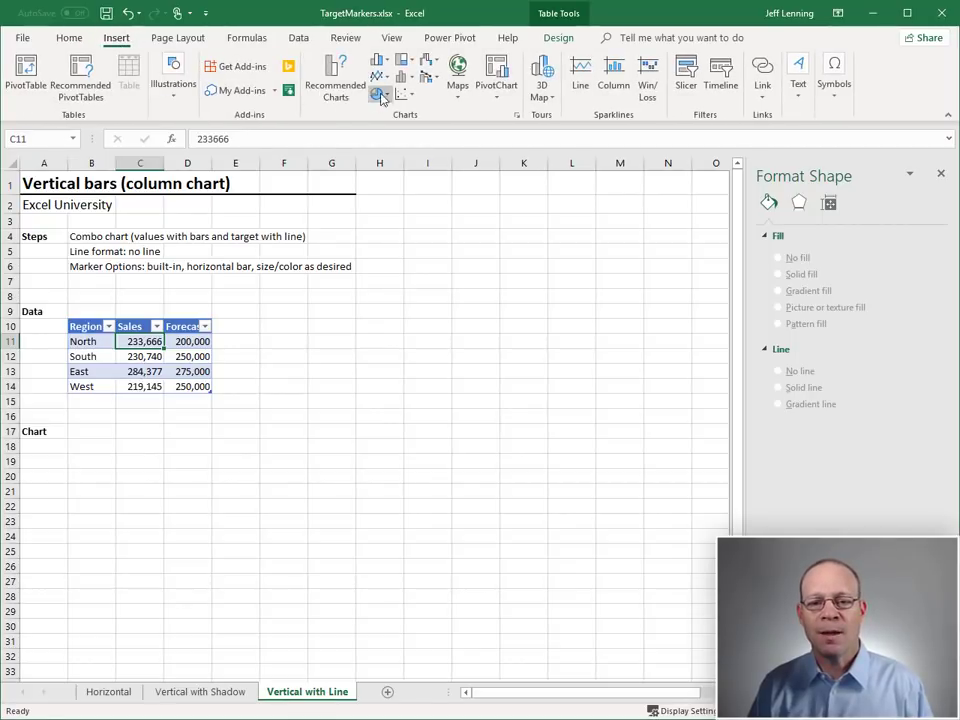
click(426, 80)
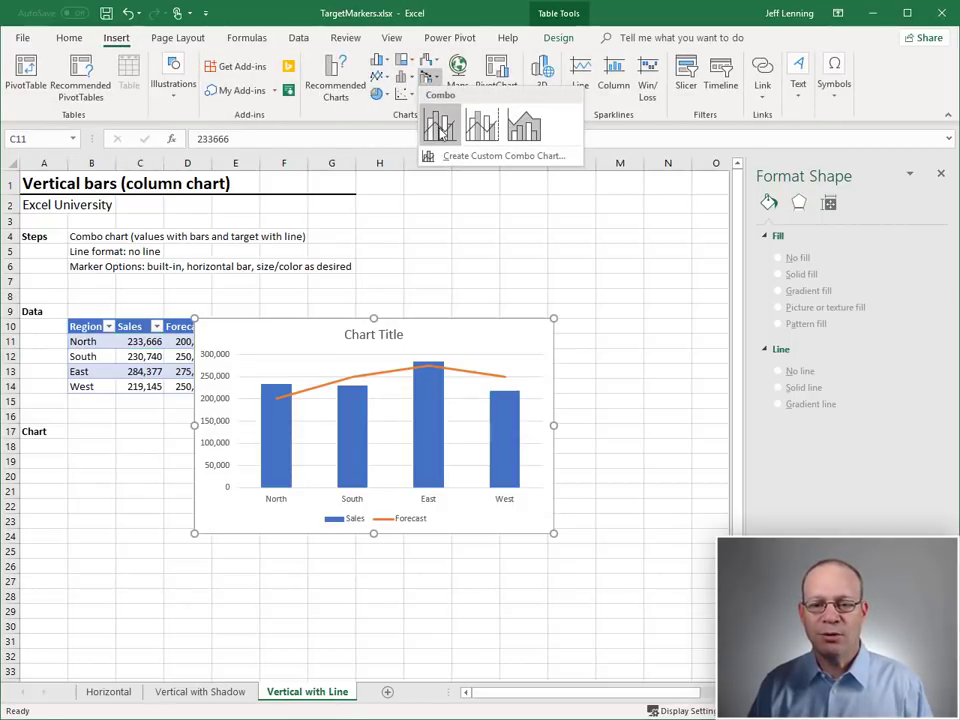
click(441, 127)
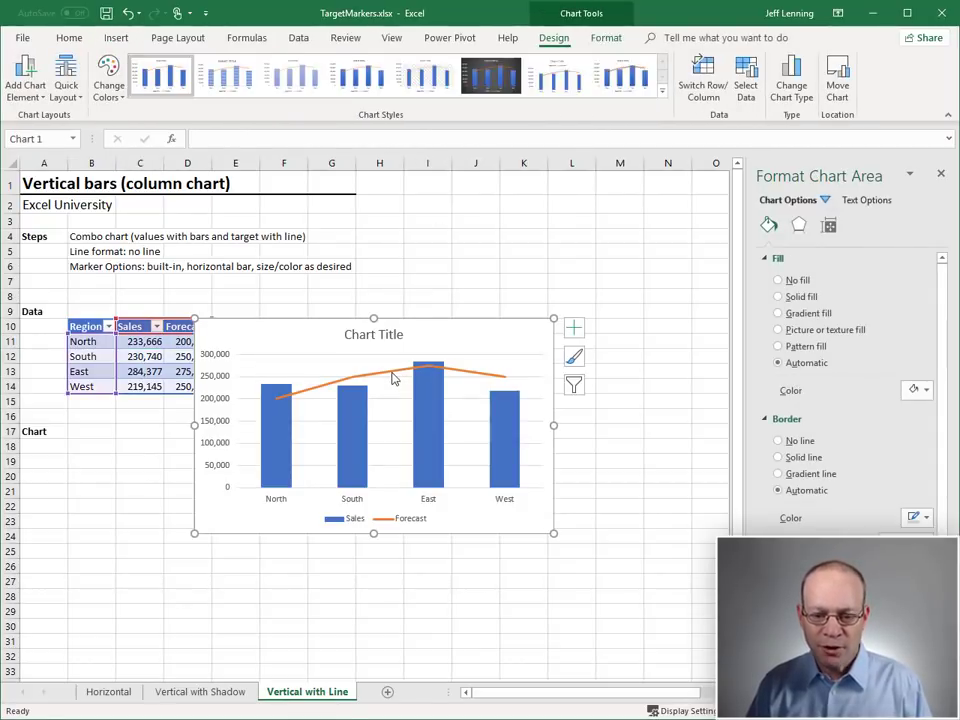
- Set the Forecast series to no line and give it built-in markers of the long horizontal bar type
click(394, 377)
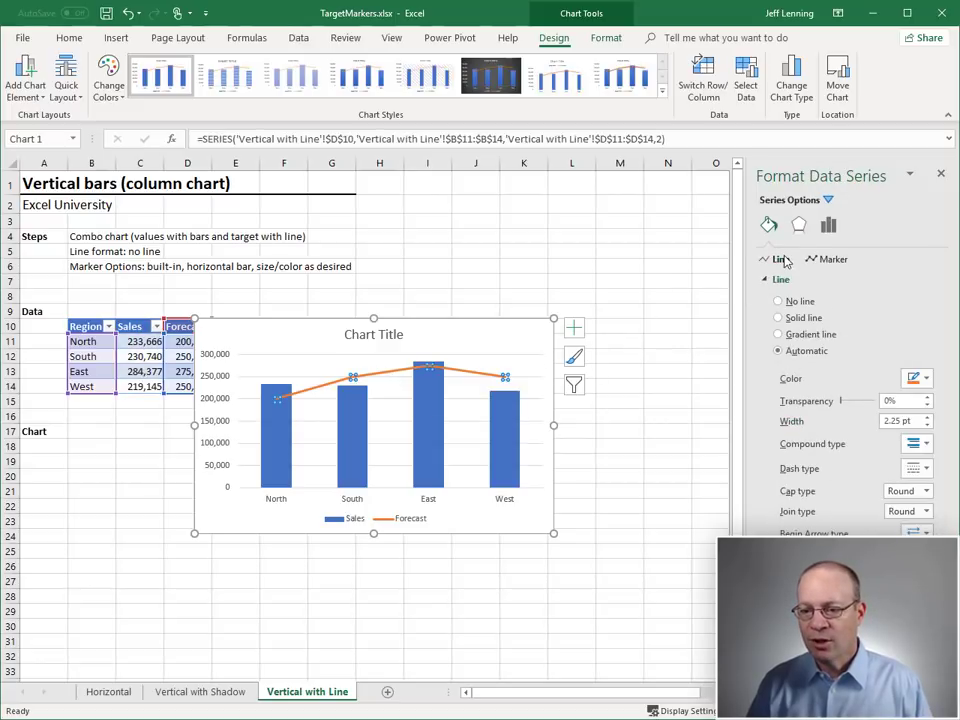
click(778, 303)
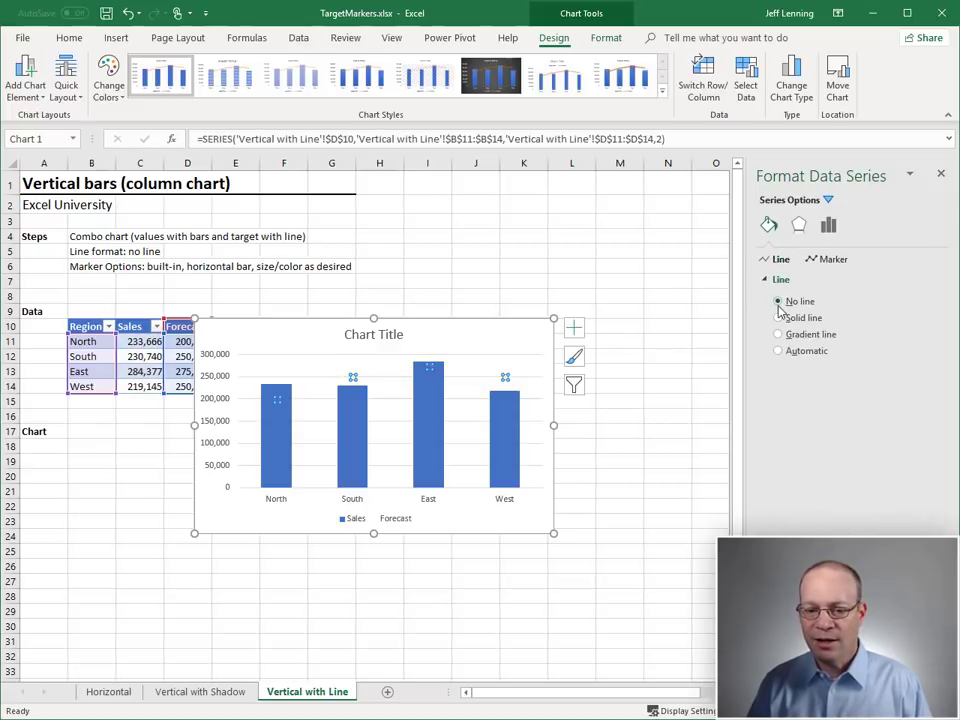
click(822, 259)
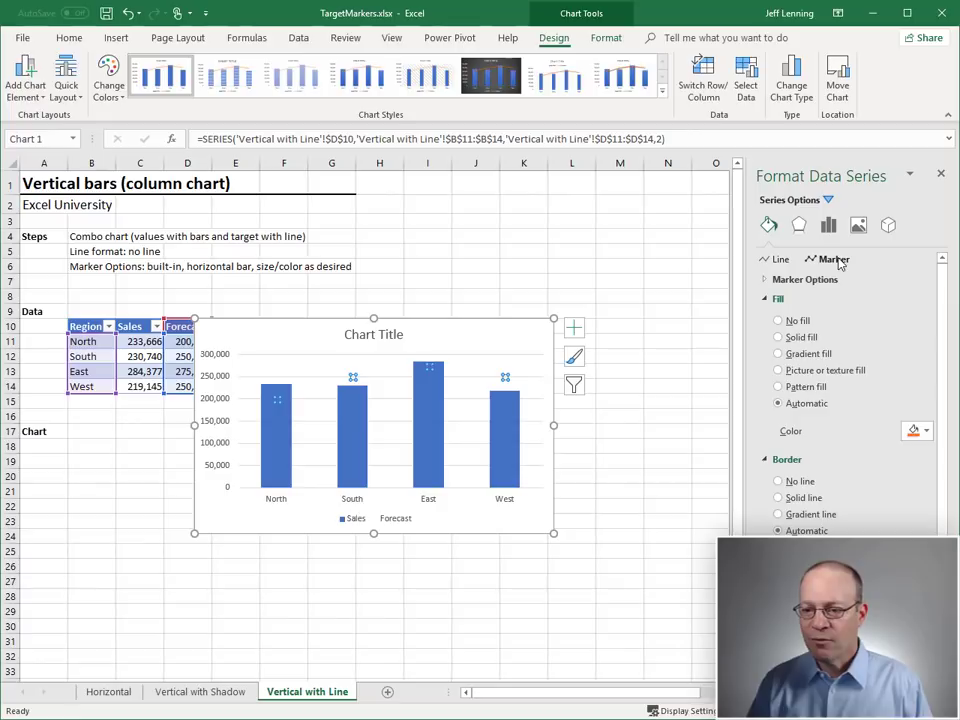
click(766, 281)
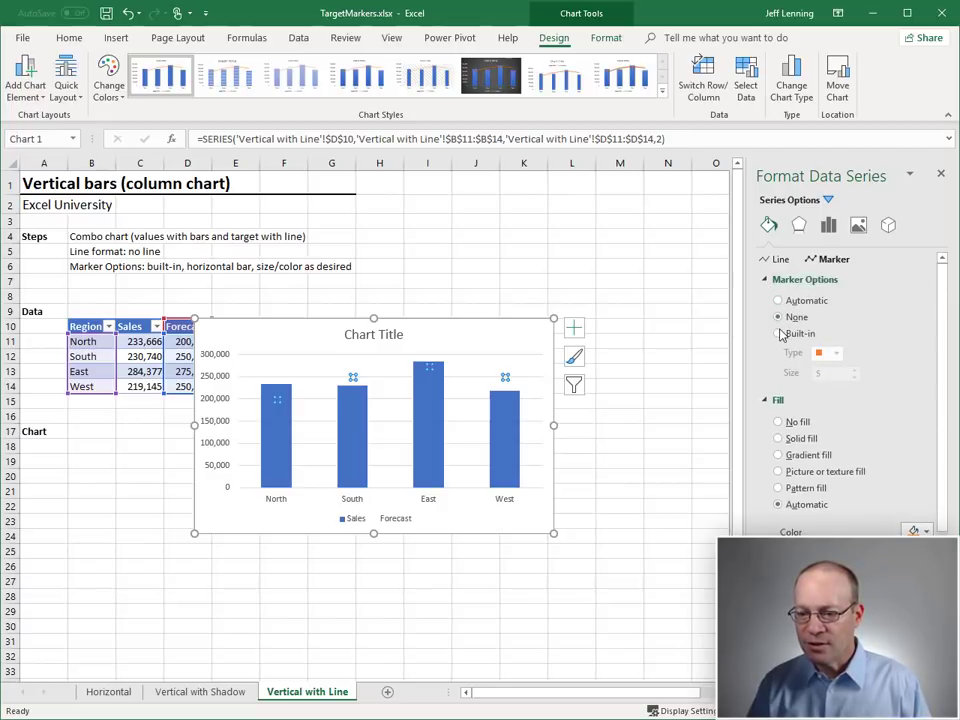
click(779, 334)
click(836, 353)
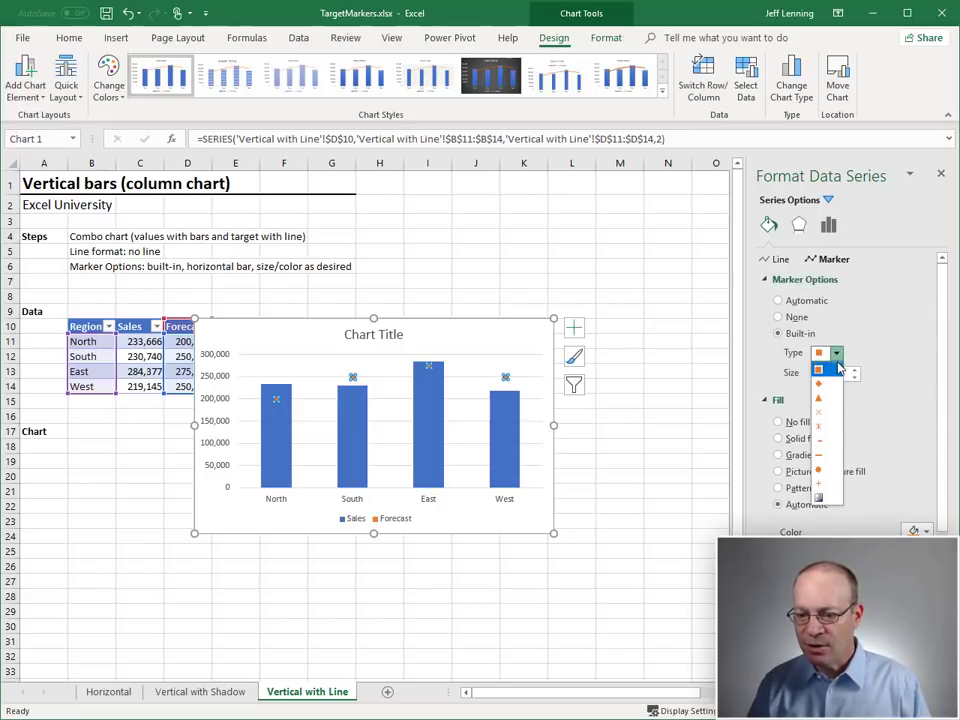
click(823, 455)
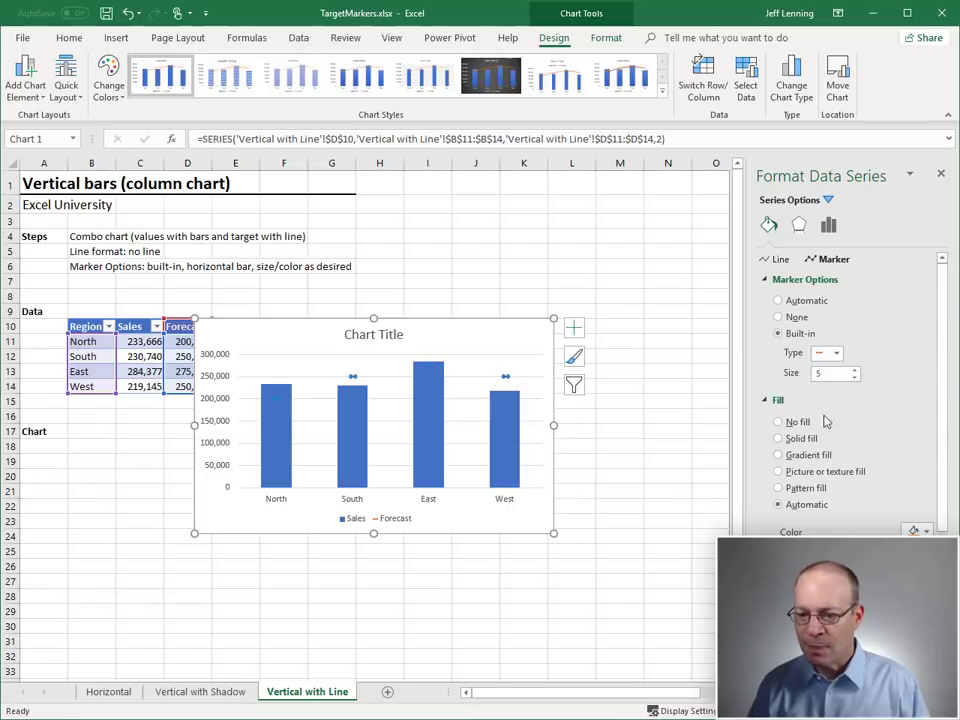
- Set the Forecast marker size to 30, make the marker fill and border black, and deselect the chart
click(855, 371)
click(855, 371)
click(855, 371)
click(855, 371)
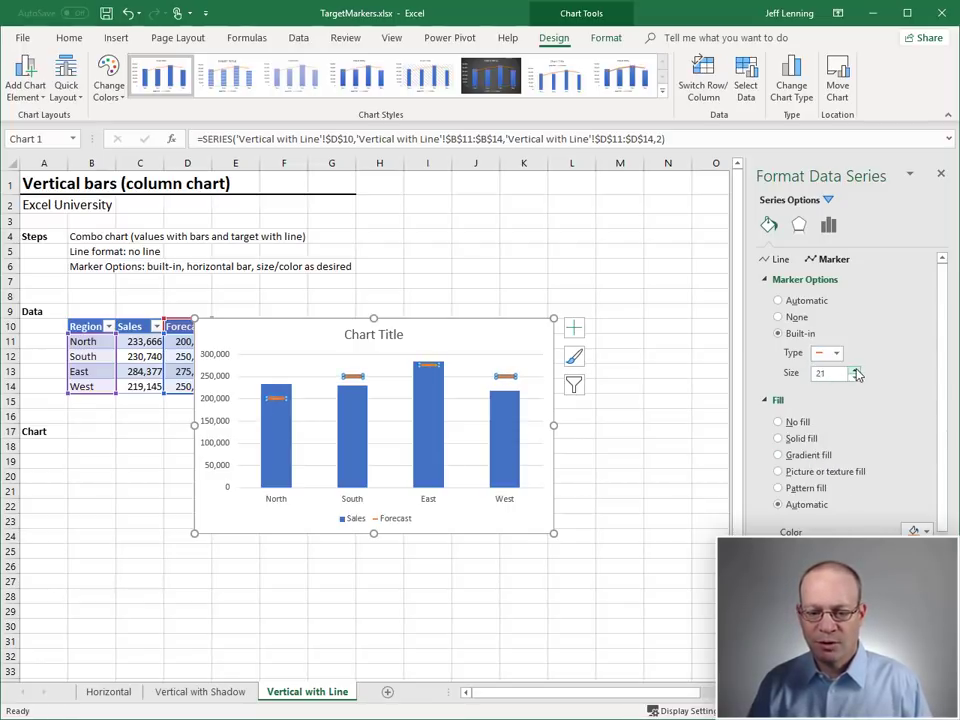
click(855, 371)
click(855, 371)
click(855, 371)
click(855, 371)
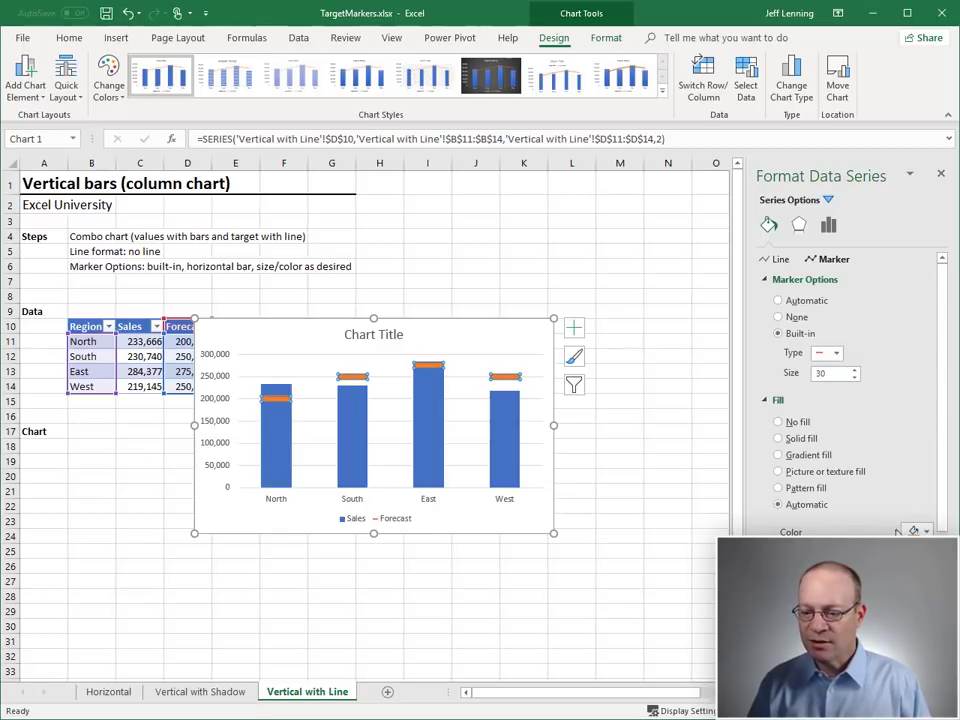
click(912, 531)
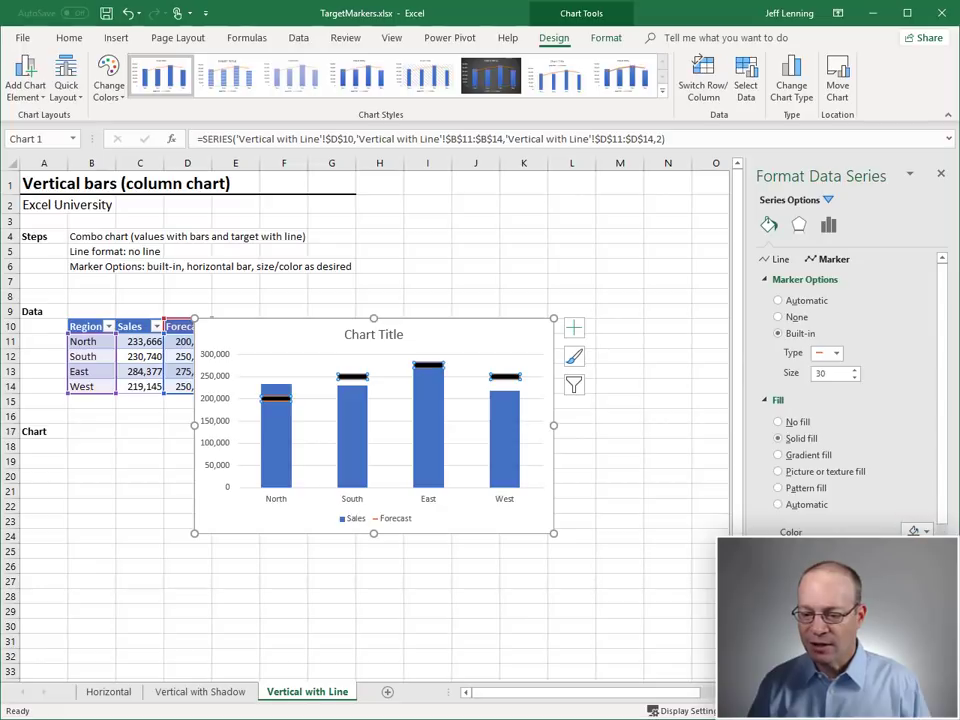
click(636, 548)
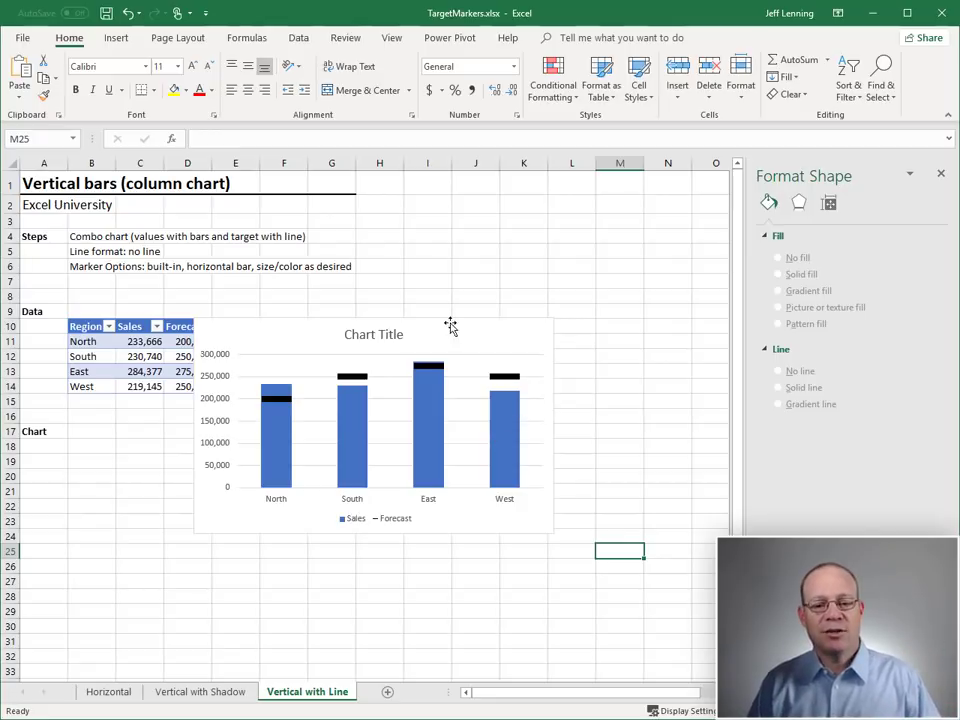
- Move the combo chart clear of the data table and make it slightly smaller
drag(452, 328, 489, 317)
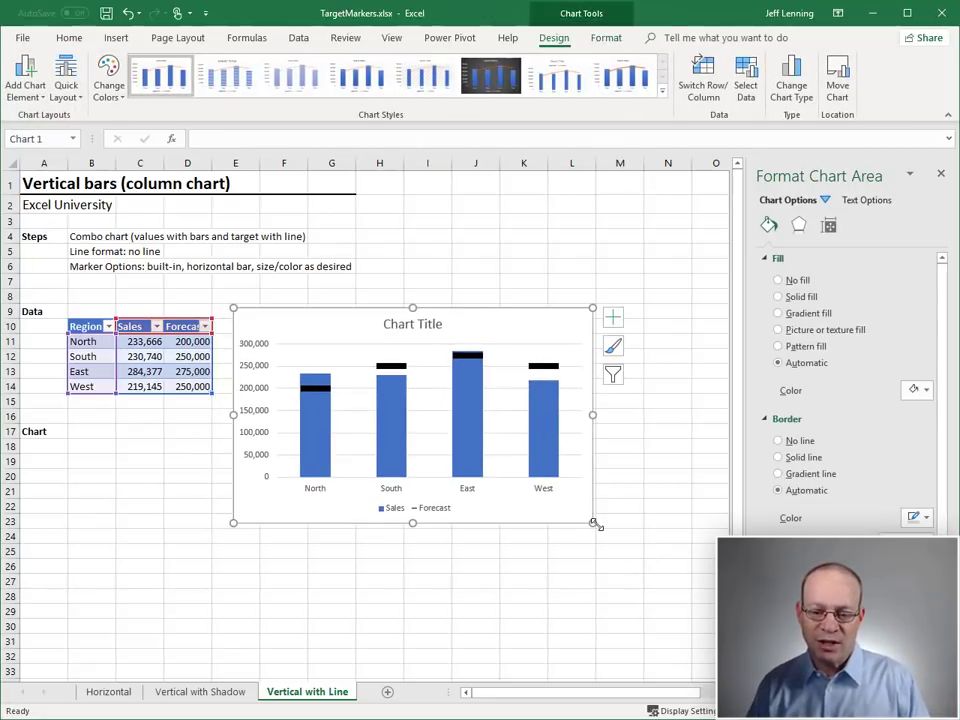
mouse_move(585, 521)
mouse_down()
mouse_move(417, 461)
mouse_move(461, 478)
mouse_move(688, 515)
mouse_move(536, 518)
mouse_move(585, 499)
mouse_up()
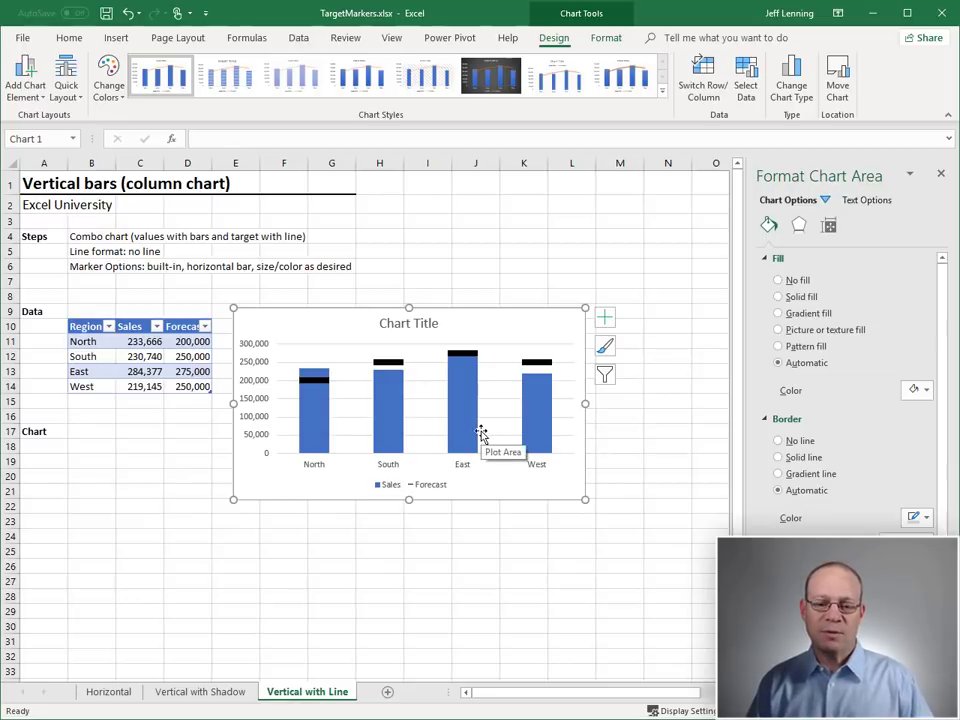
- Delete the existing chart on the Vertical with Shadow sheet and select cell C14 in the data table
click(210, 692)
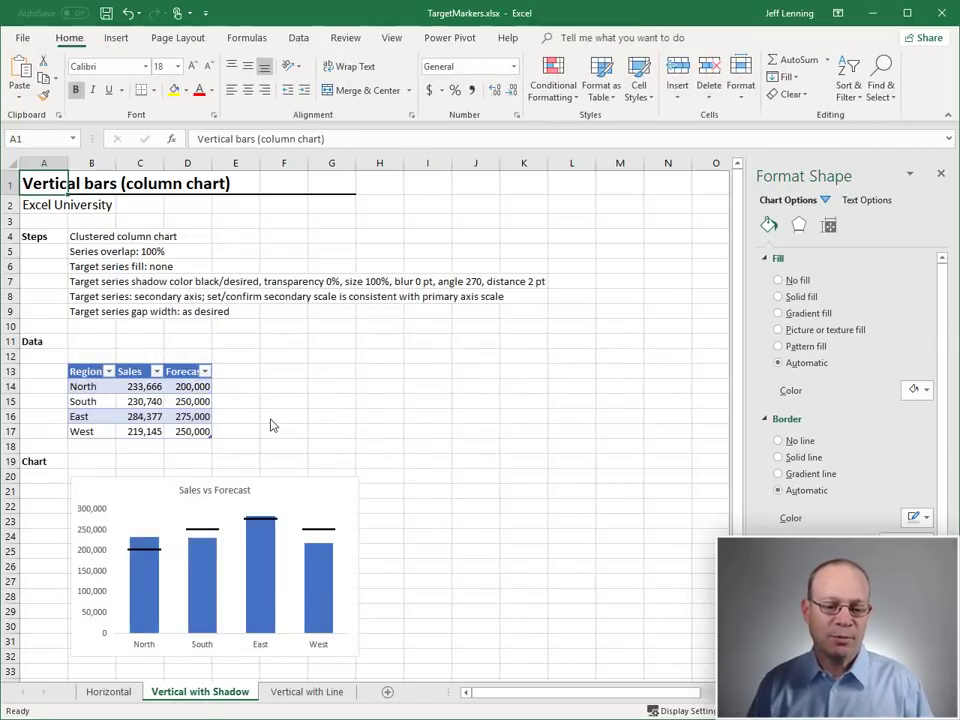
click(281, 490)
key(Delete)
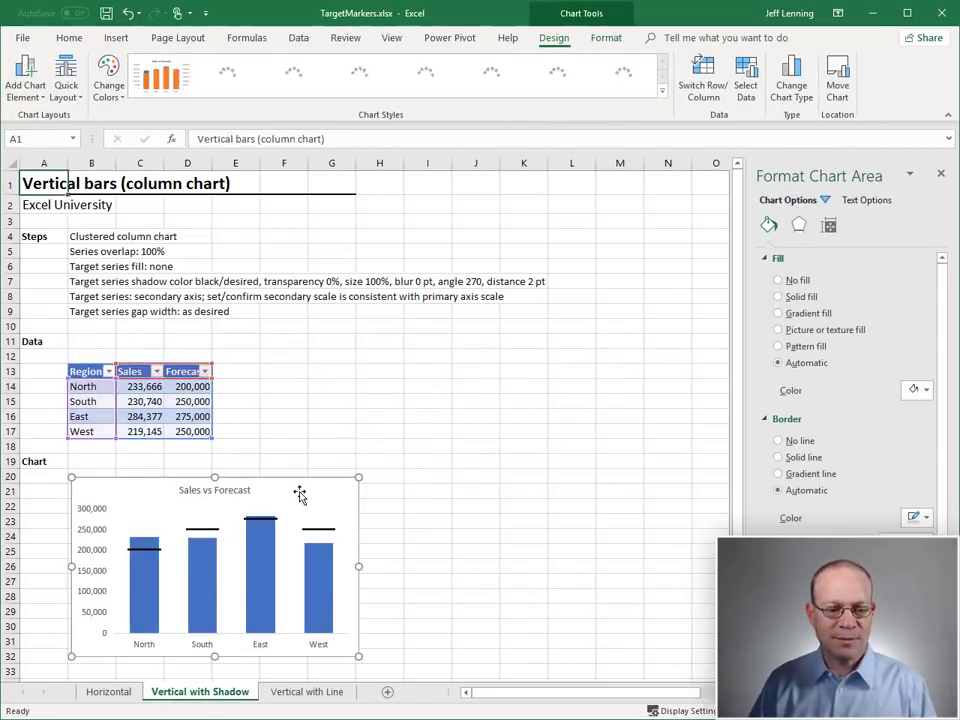
click(150, 387)
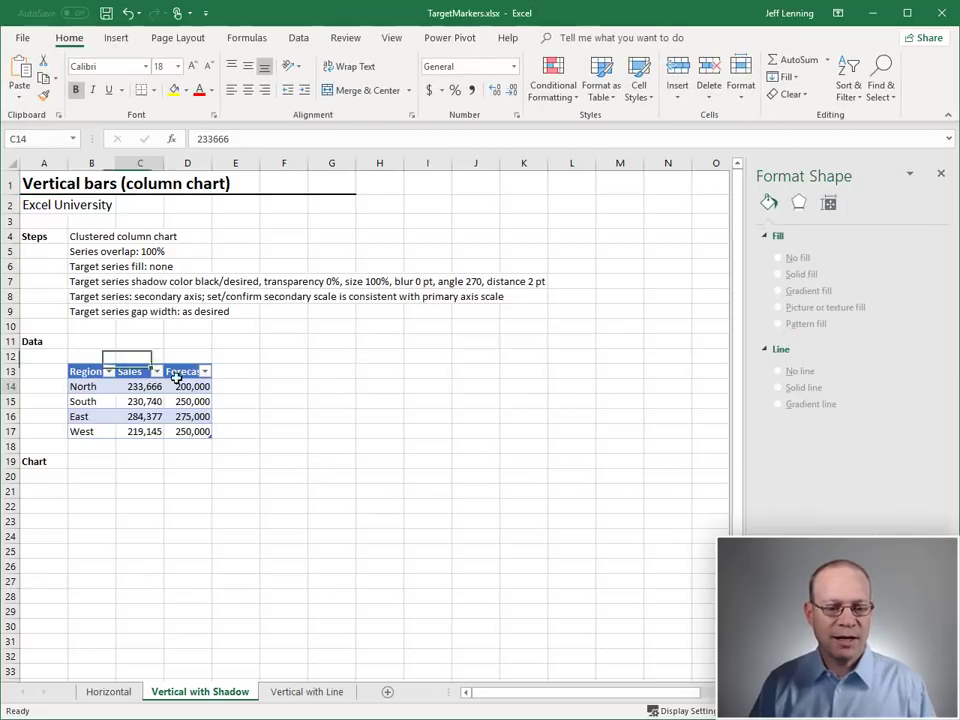
- Insert a 2-D clustered column chart from the Region, Sales and Forecast table
click(117, 40)
click(377, 60)
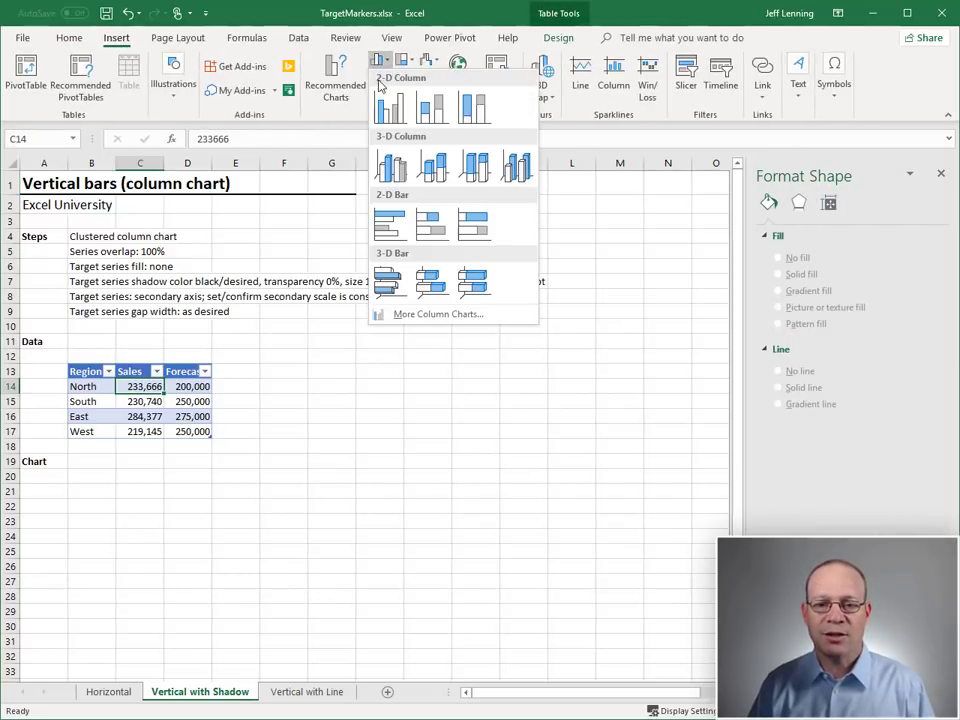
click(388, 104)
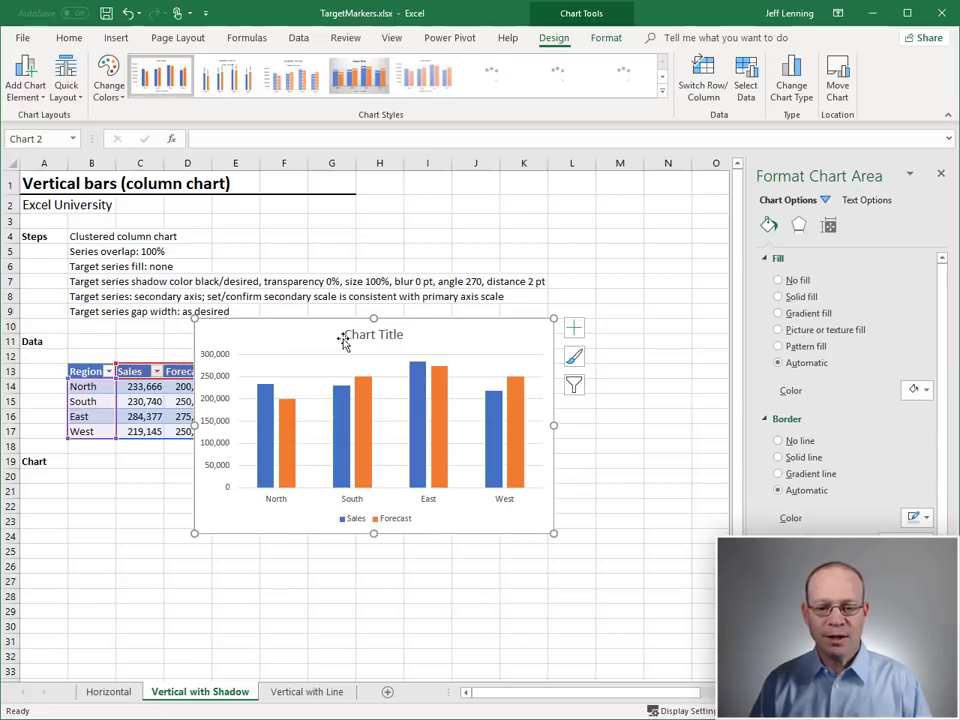
- Remove the legend, gridlines and chart title from the new column chart
click(574, 329)
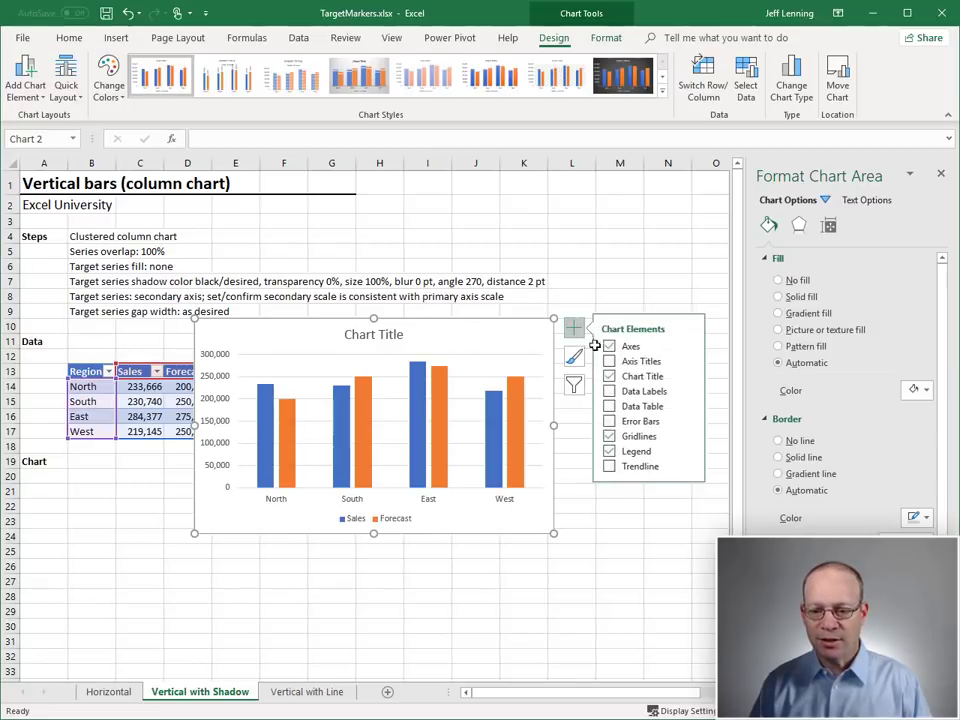
click(612, 451)
click(611, 436)
click(611, 376)
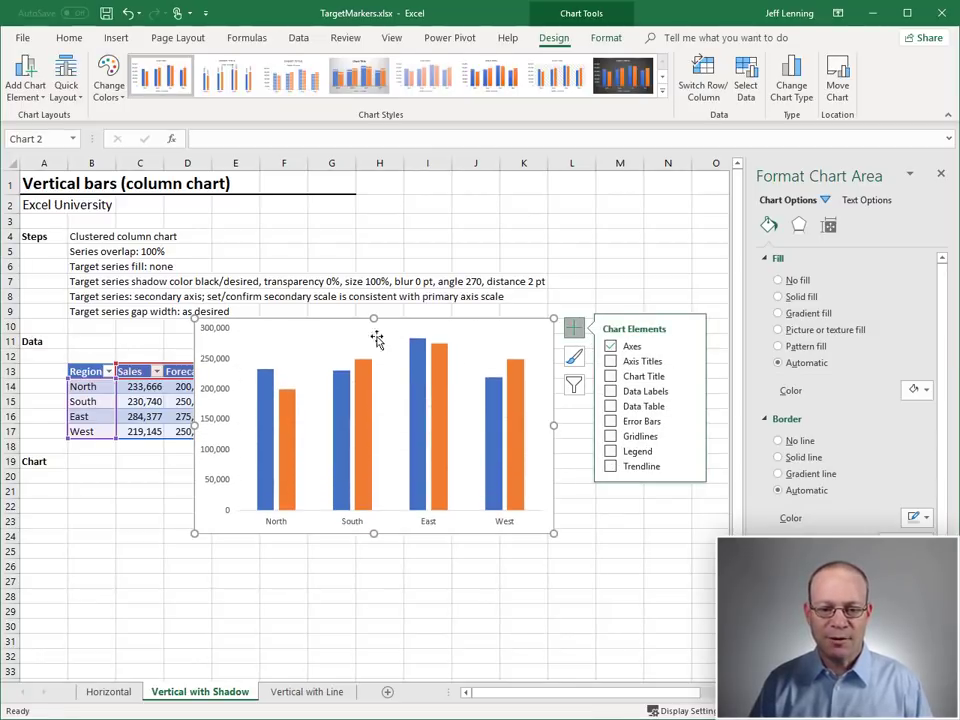
- Set the Forecast series overlap to 100% and give its columns no fill
click(365, 393)
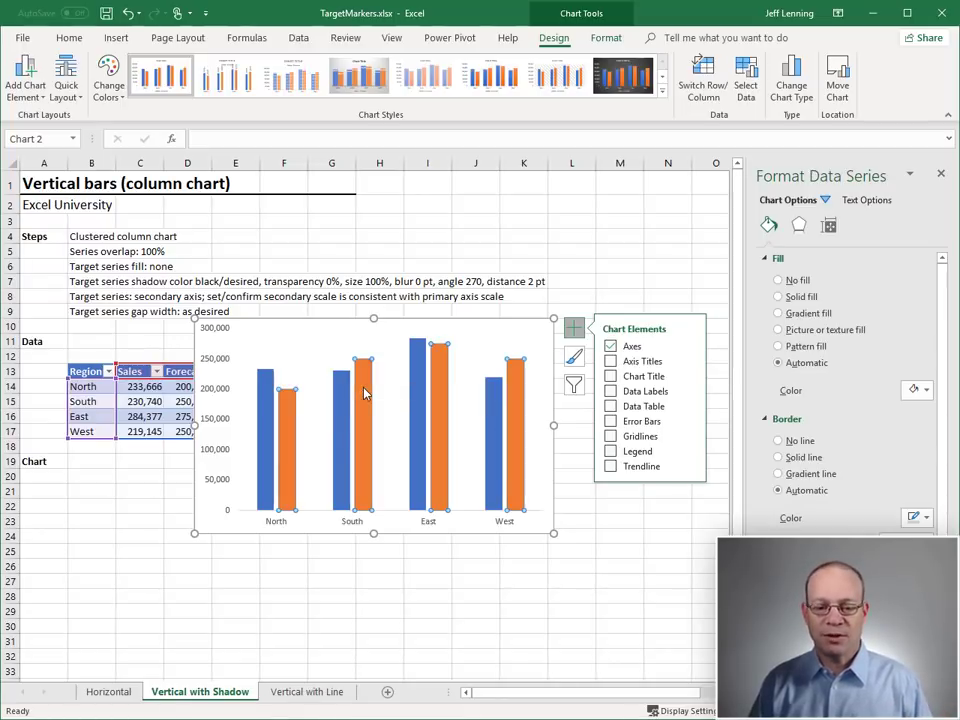
click(574, 327)
click(830, 228)
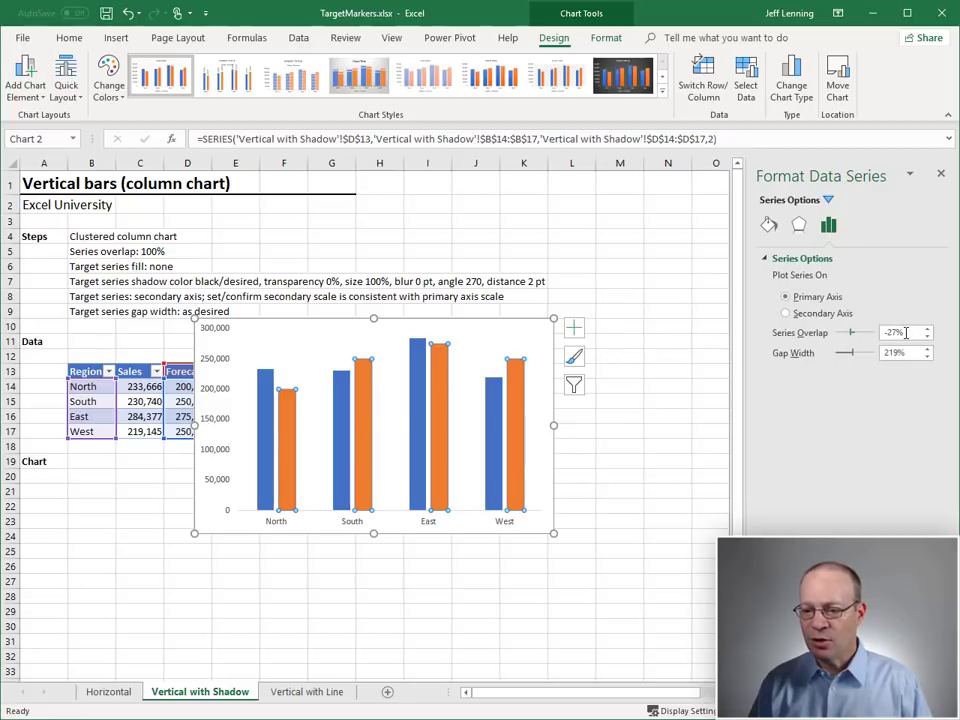
click(906, 333)
drag(862, 338, 866, 336)
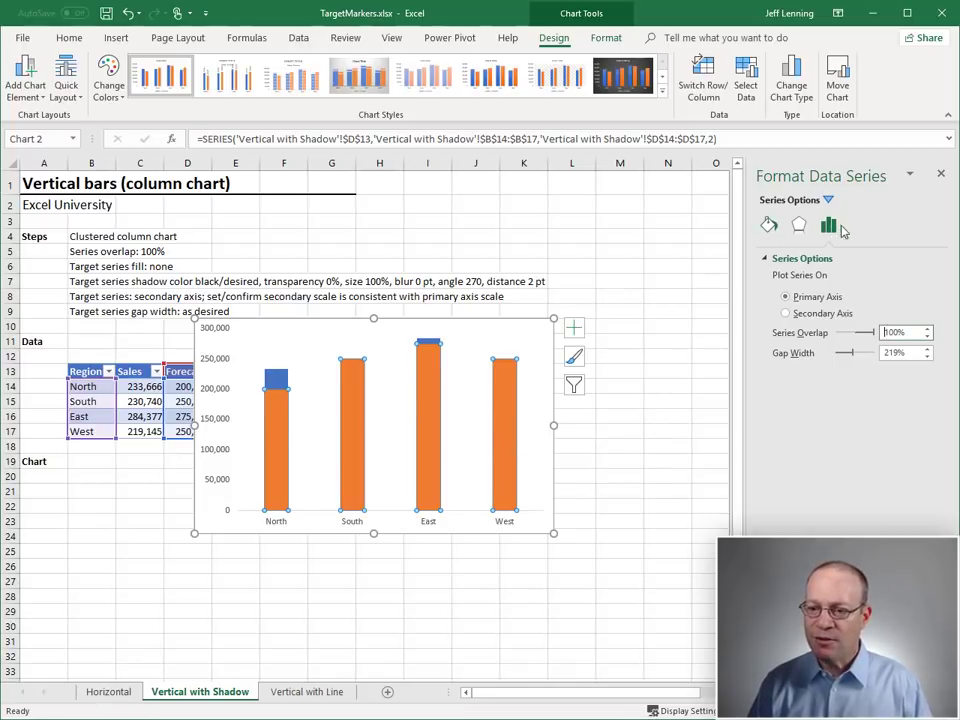
click(768, 226)
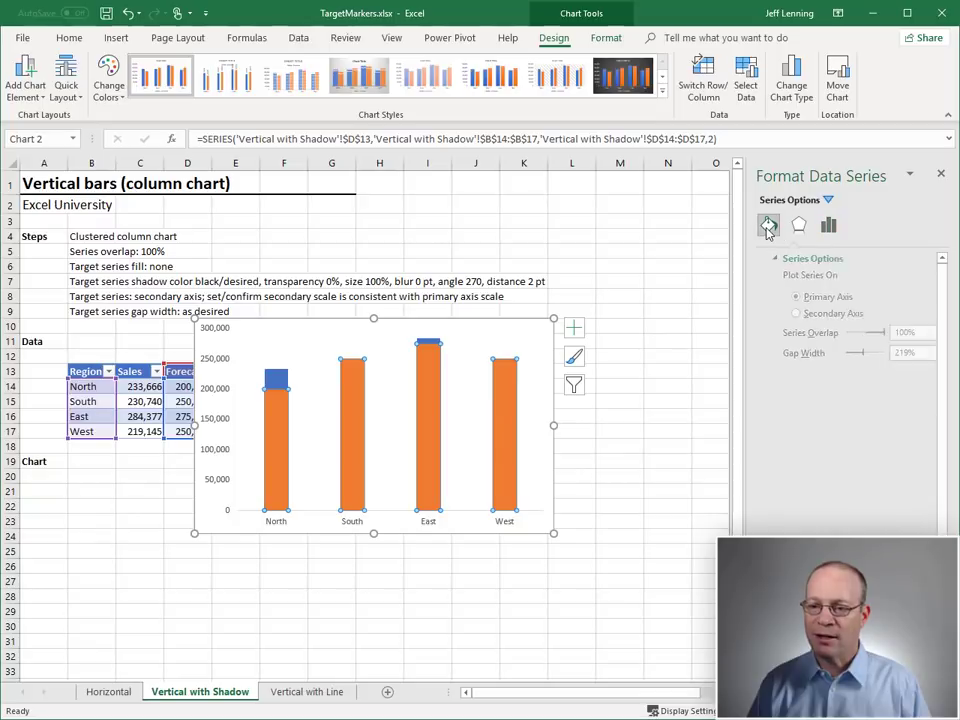
click(779, 281)
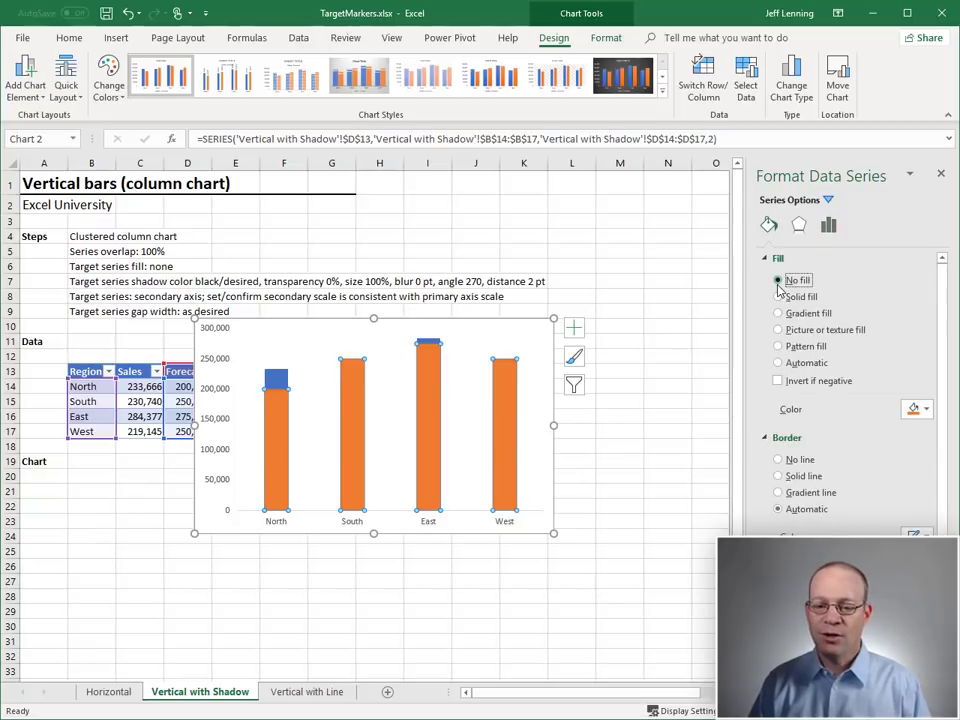
- Give the Forecast series a black shadow with 0 pt blur, 270° angle and 2 pt distance
click(798, 226)
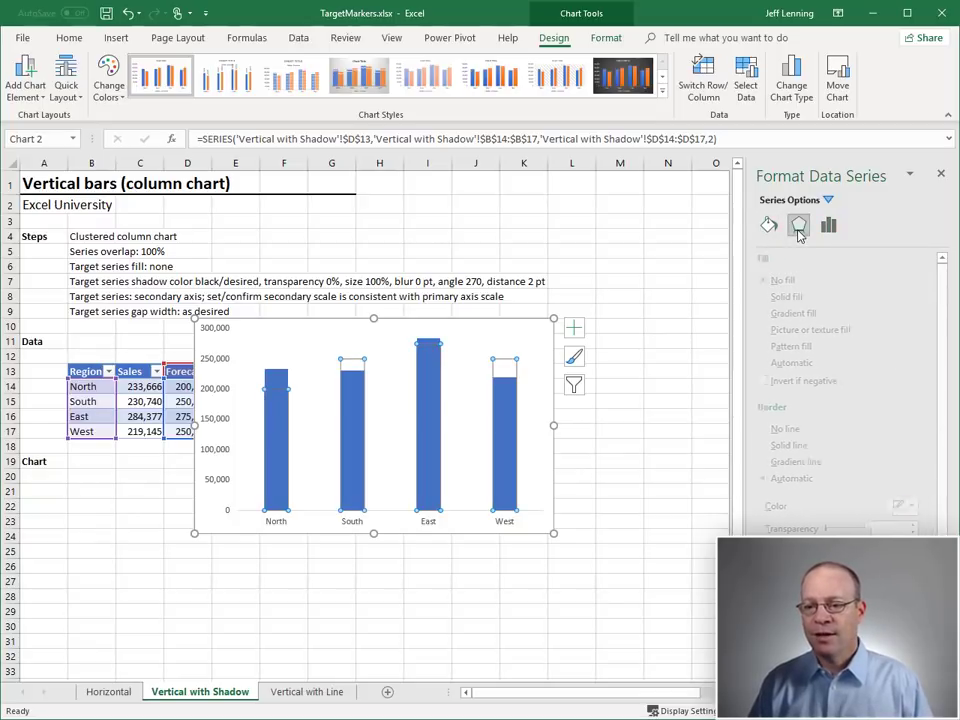
click(920, 303)
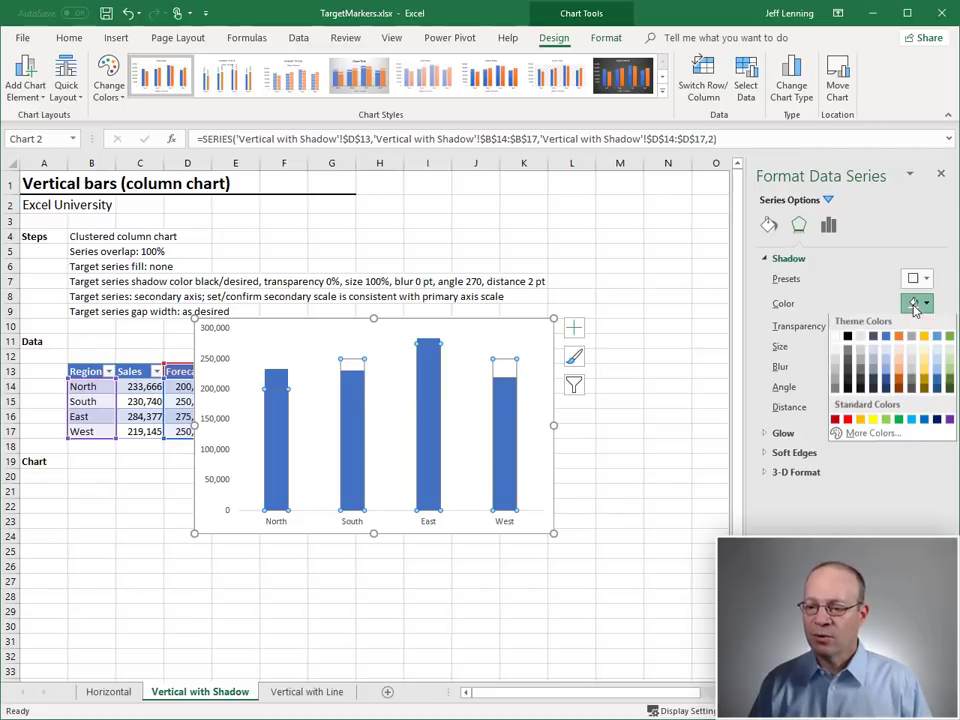
click(848, 339)
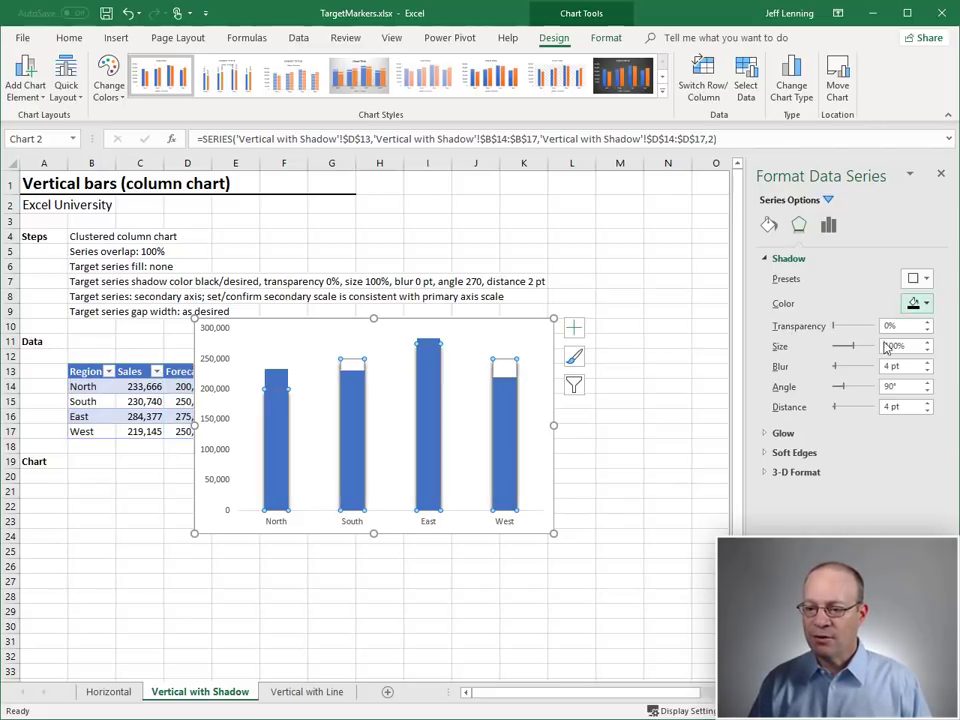
drag(908, 366, 853, 366)
text(0)
key(Tab)
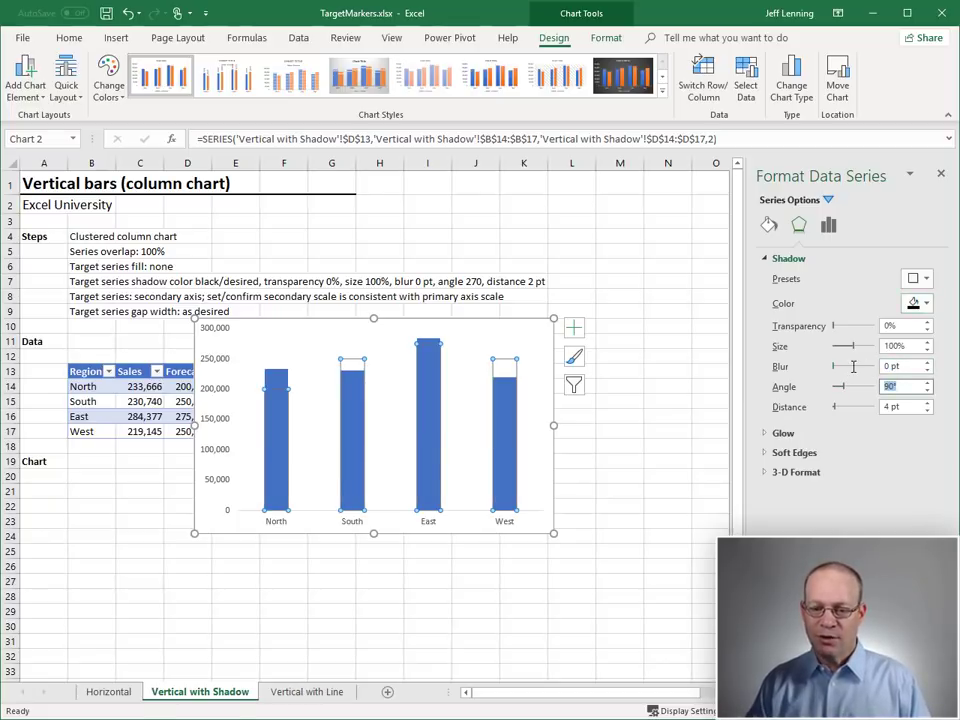
text(270)
key(Tab)
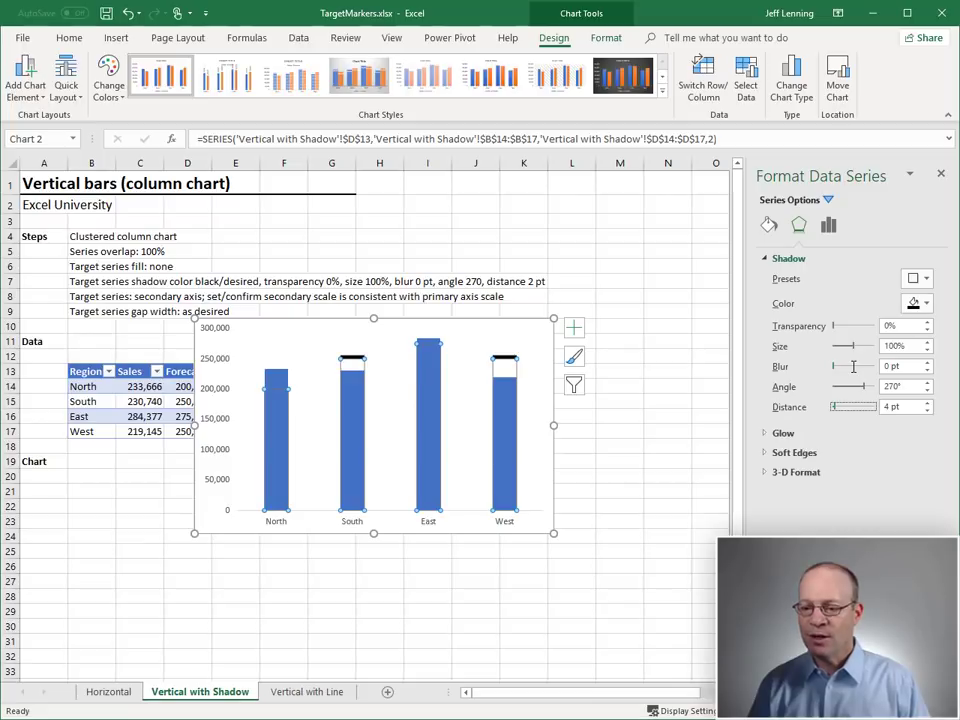
key(Return)
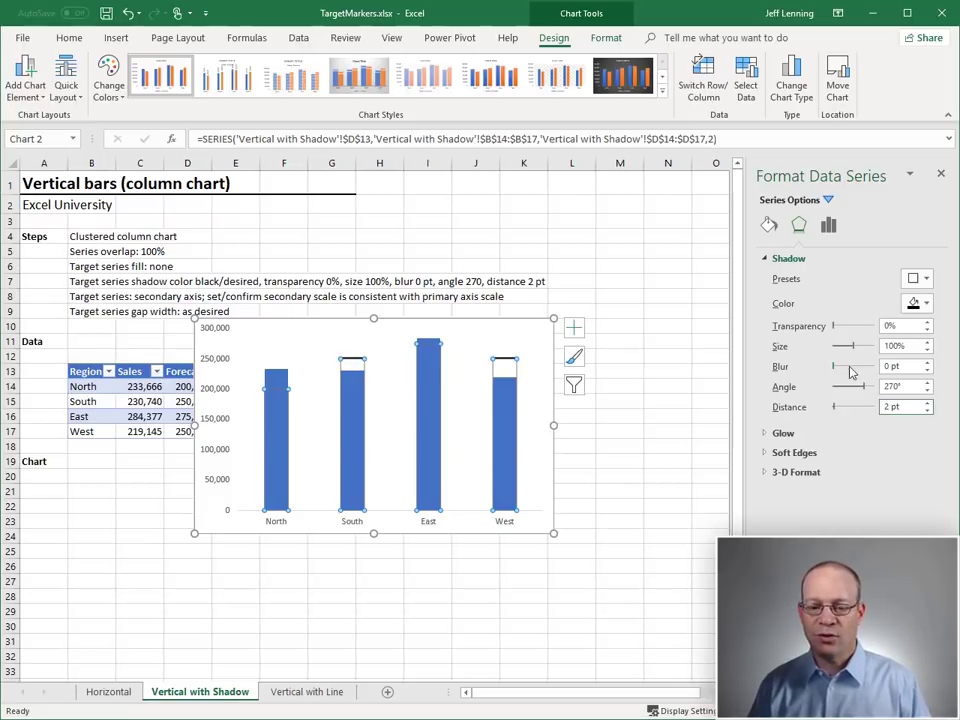
- Plot the Forecast series on the secondary axis and delete the secondary vertical axis from the chart
click(828, 226)
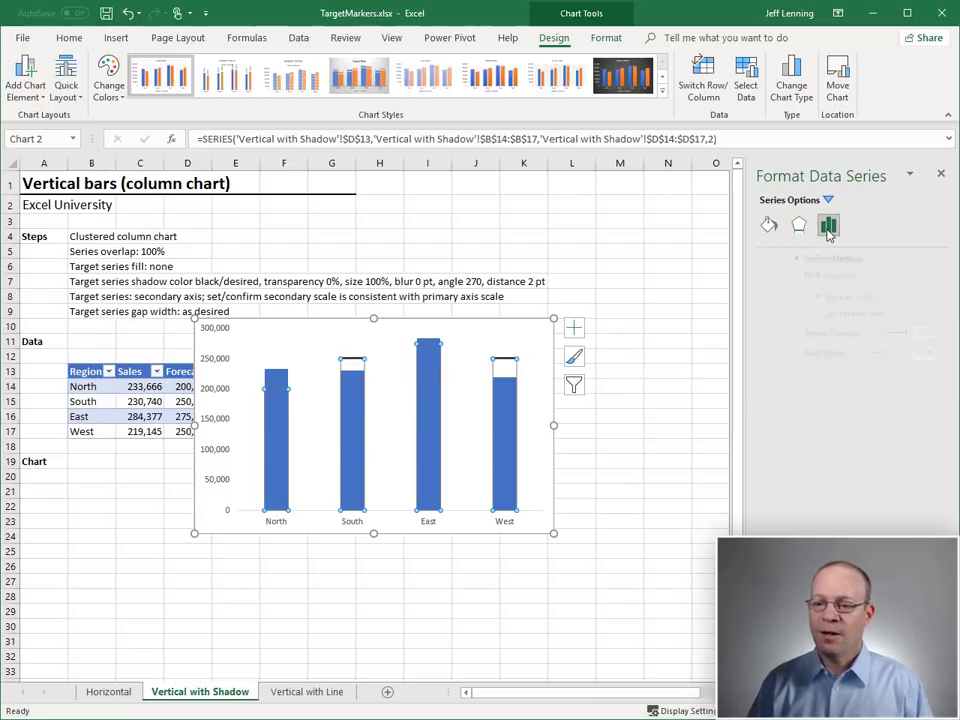
click(786, 313)
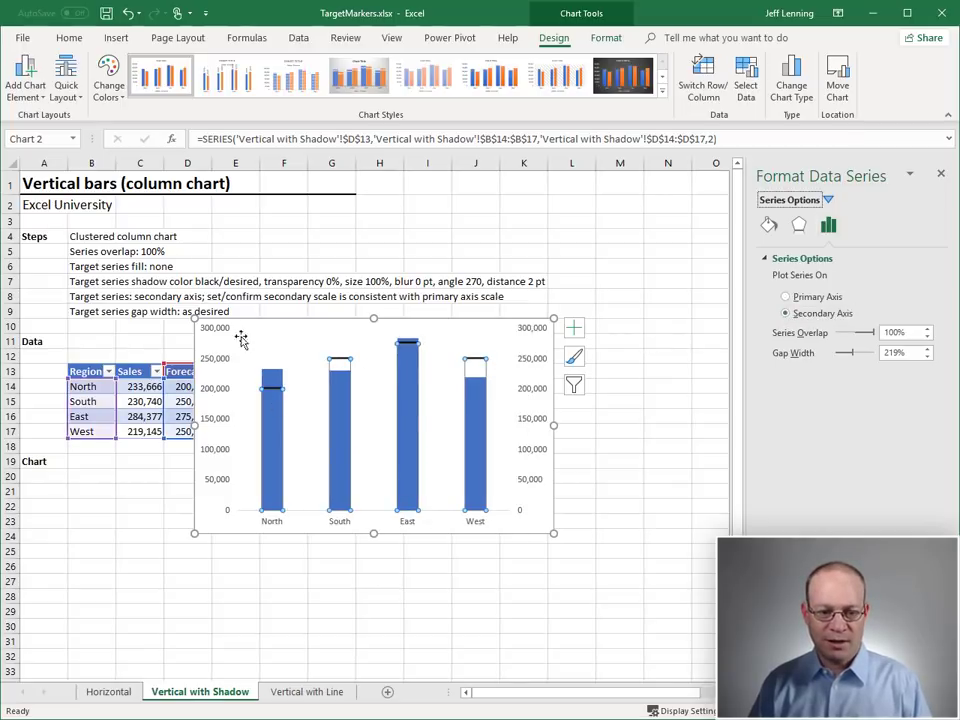
click(530, 366)
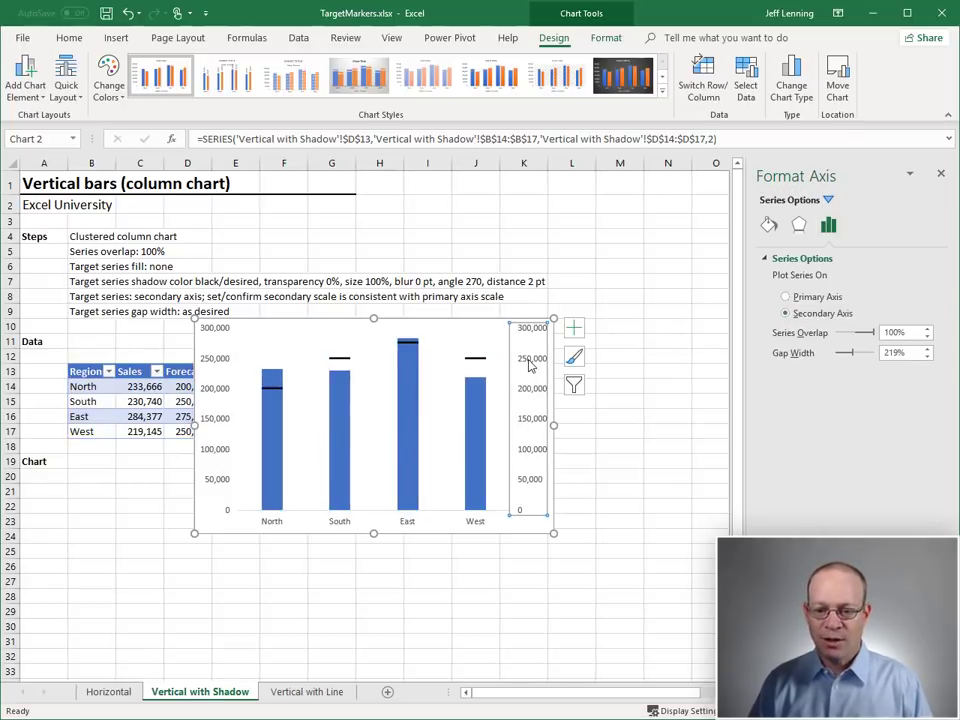
key(Escape)
key(Delete)
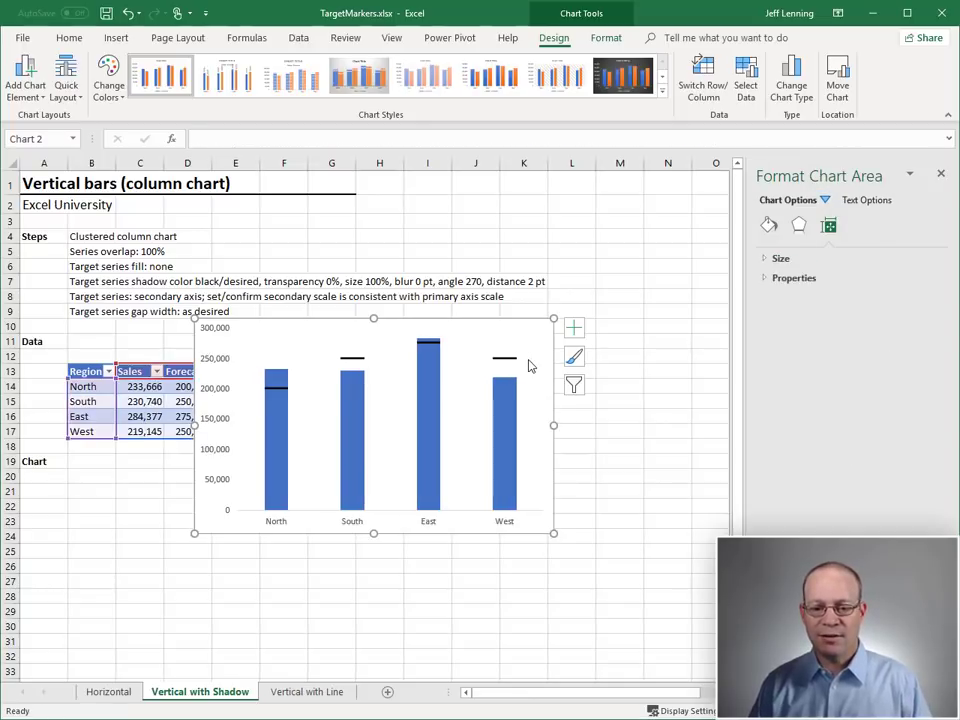
click(360, 328)
mouse_move(300, 387)
mouse_down()
mouse_move(310, 387)
mouse_move(299, 387)
mouse_up()
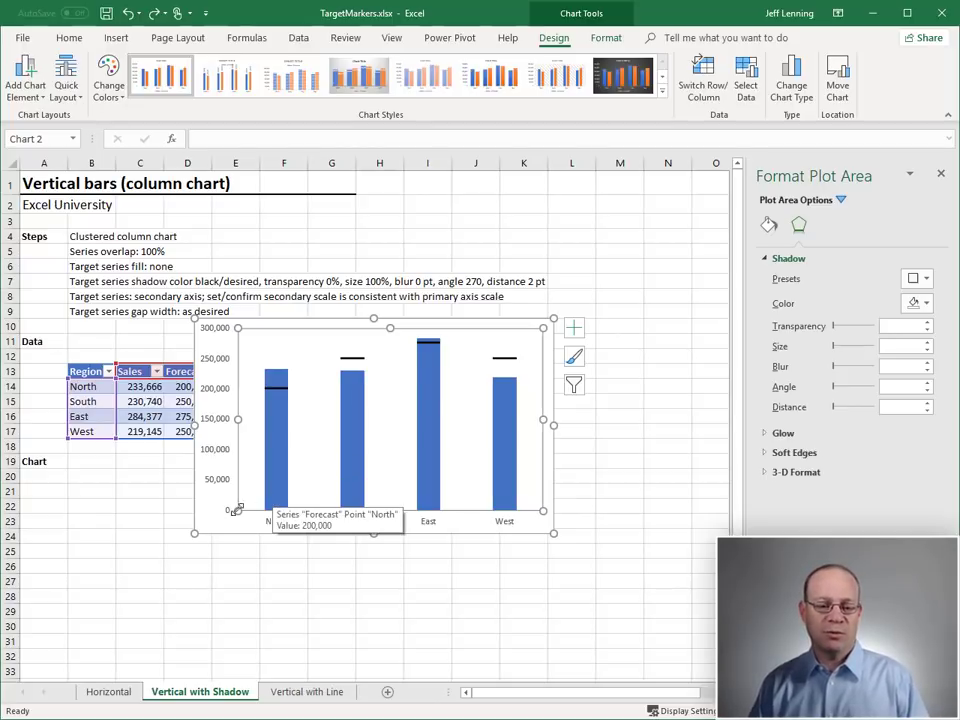
- Widen the target markers by setting the Forecast series gap width to 80%
click(276, 416)
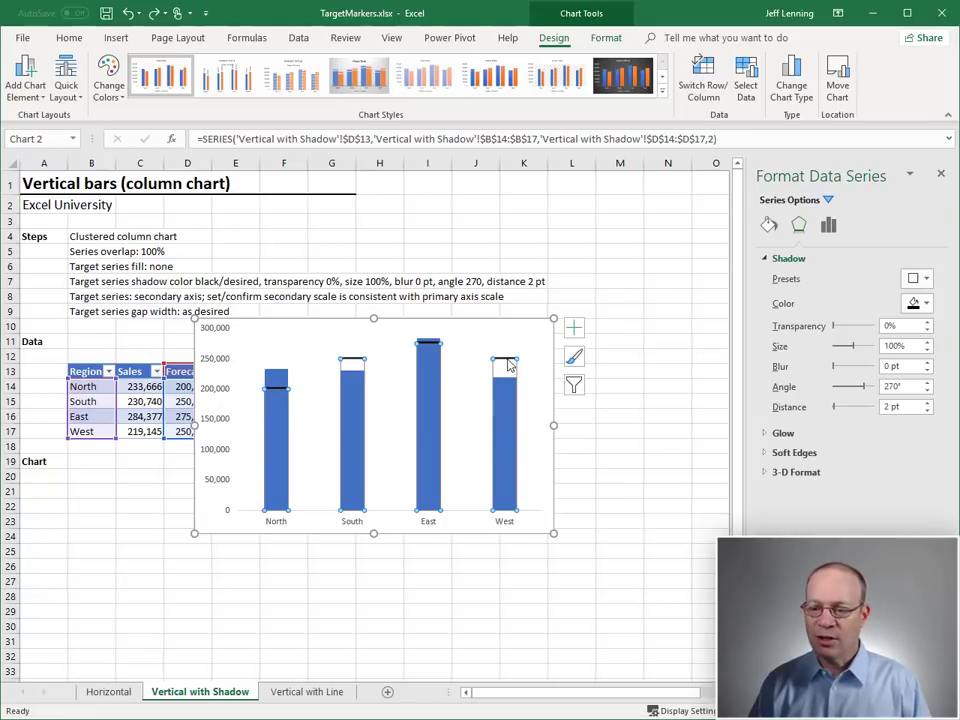
click(830, 229)
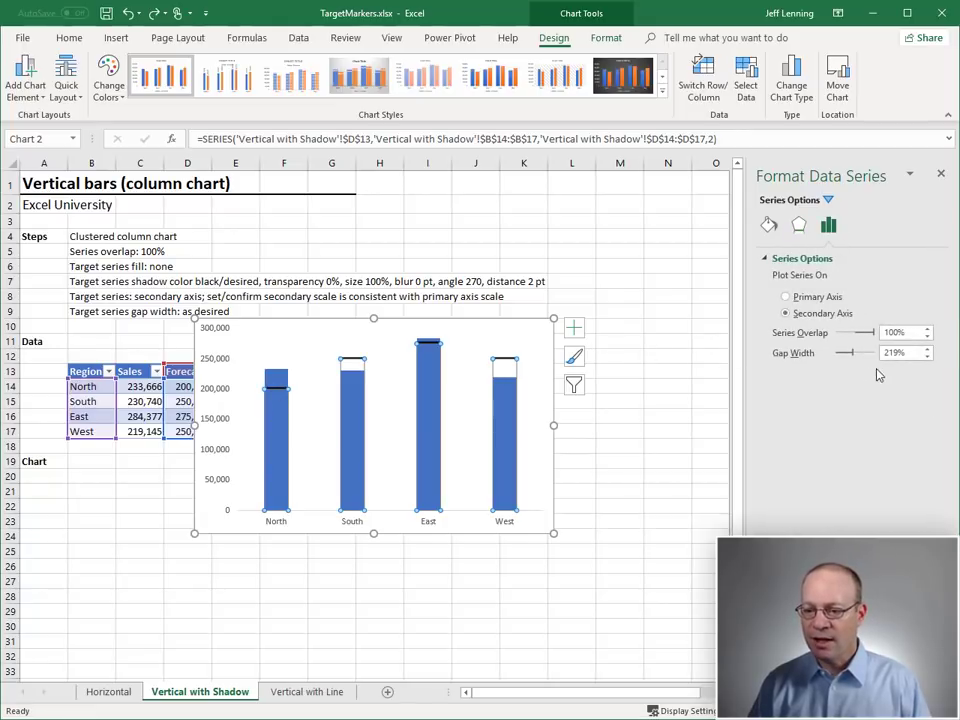
drag(912, 352, 862, 354)
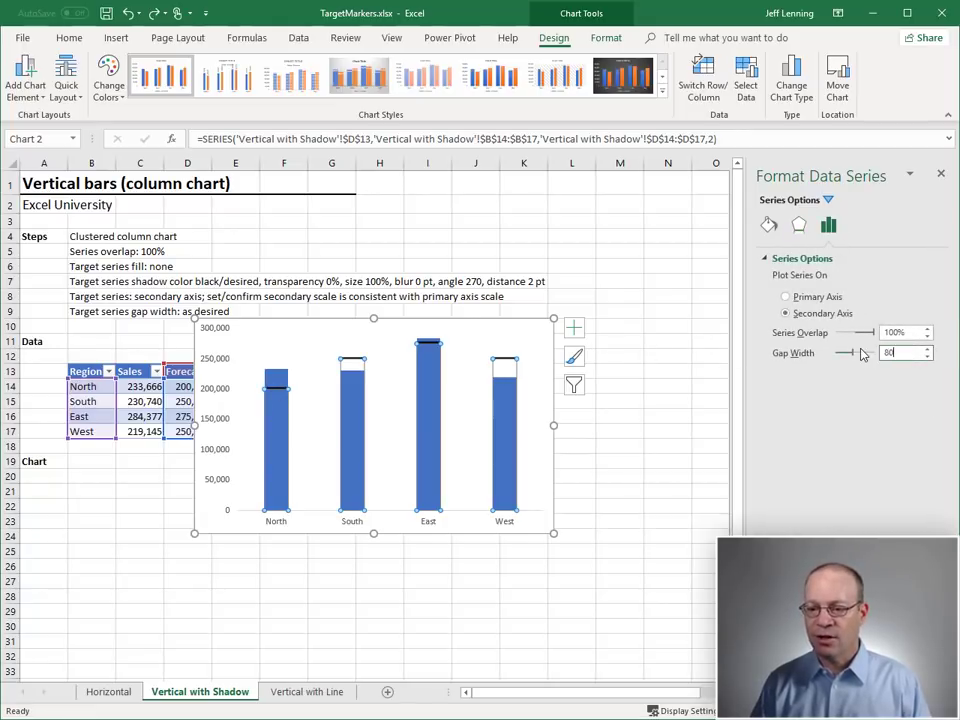
key(Return)
- Select the Sales series and set its gap width to 100%
click(432, 400)
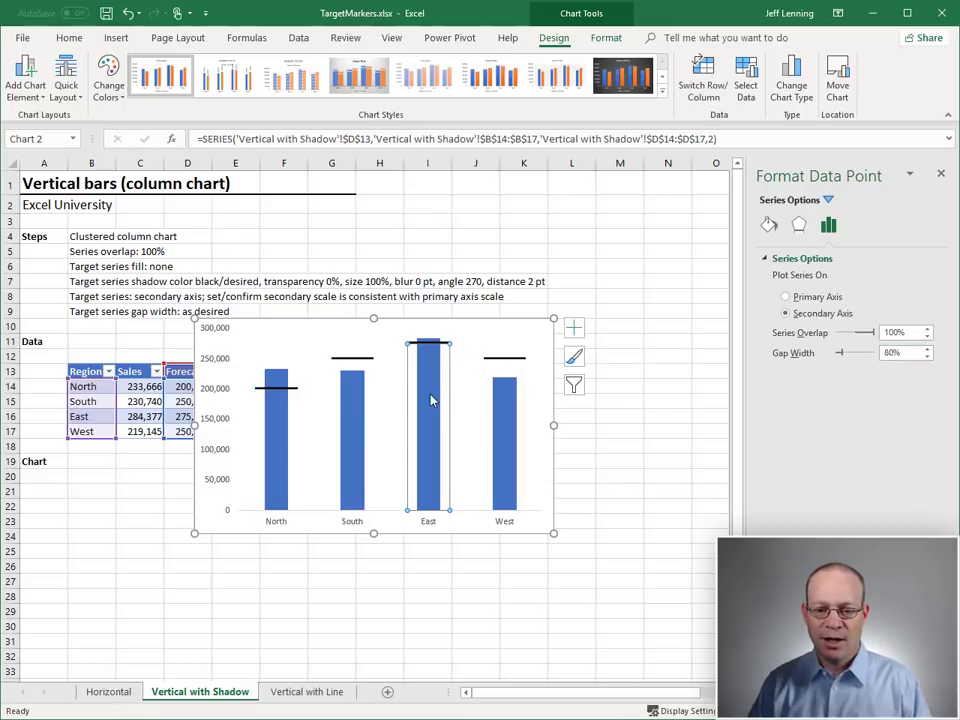
click(505, 405)
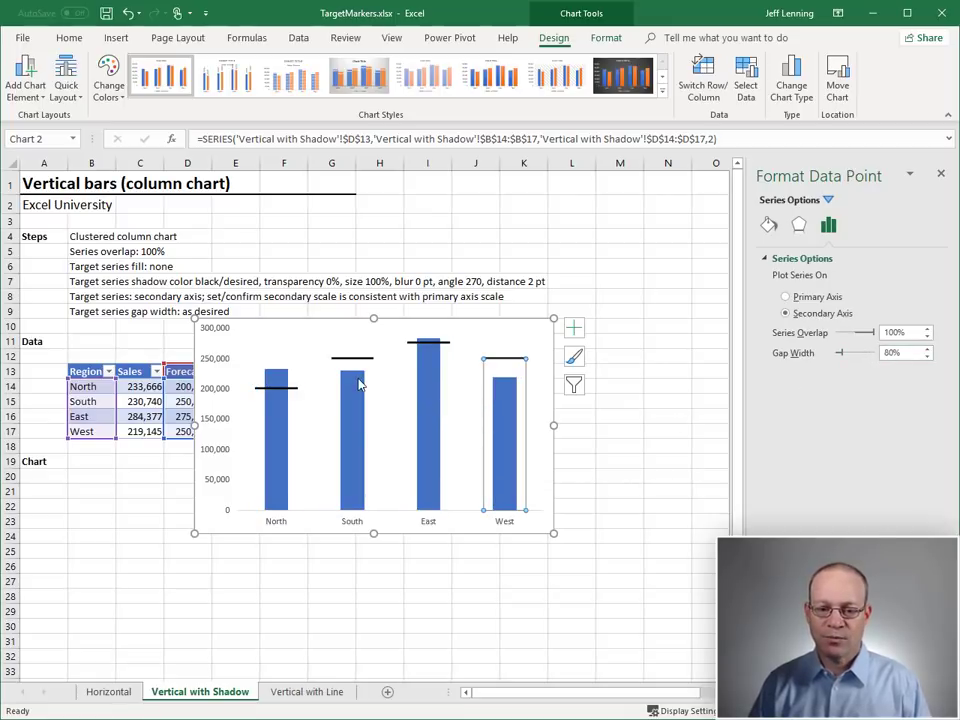
click(283, 388)
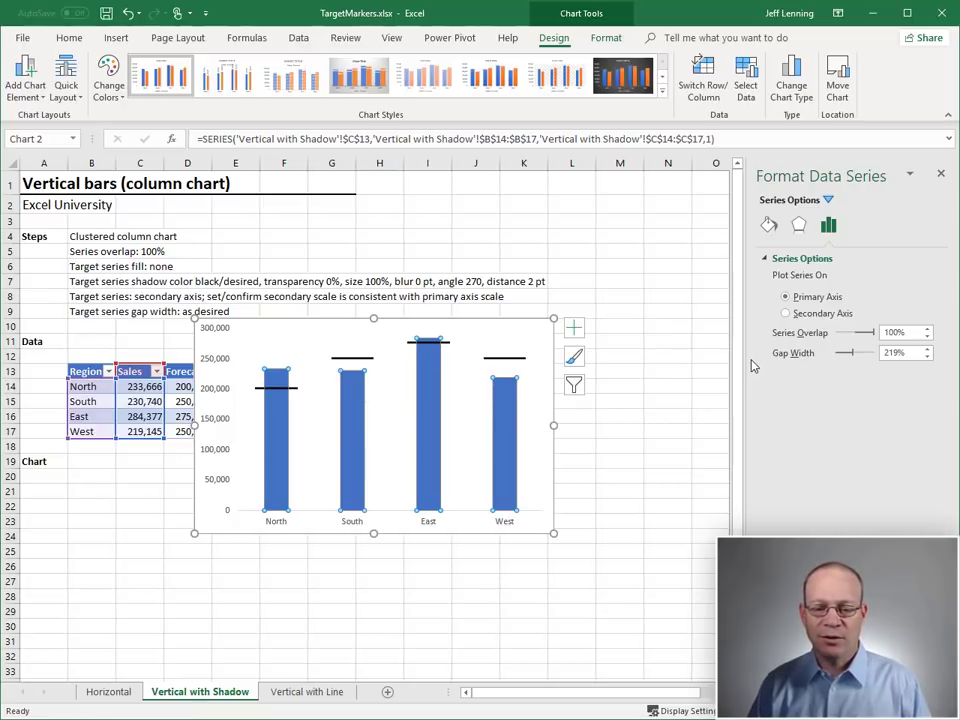
drag(908, 352, 869, 355)
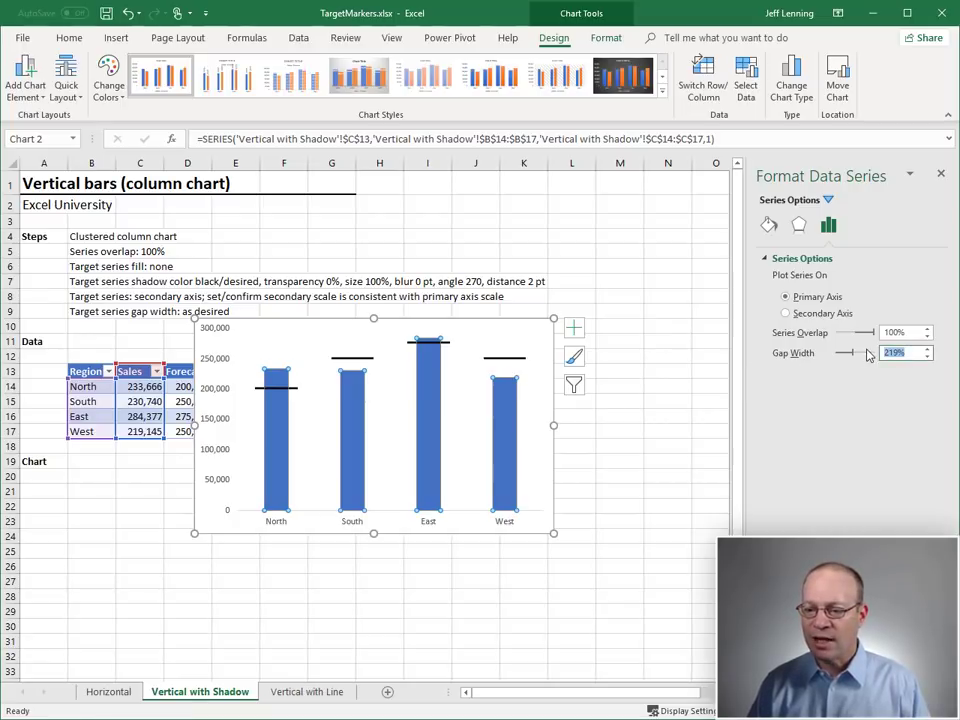
key(Return)
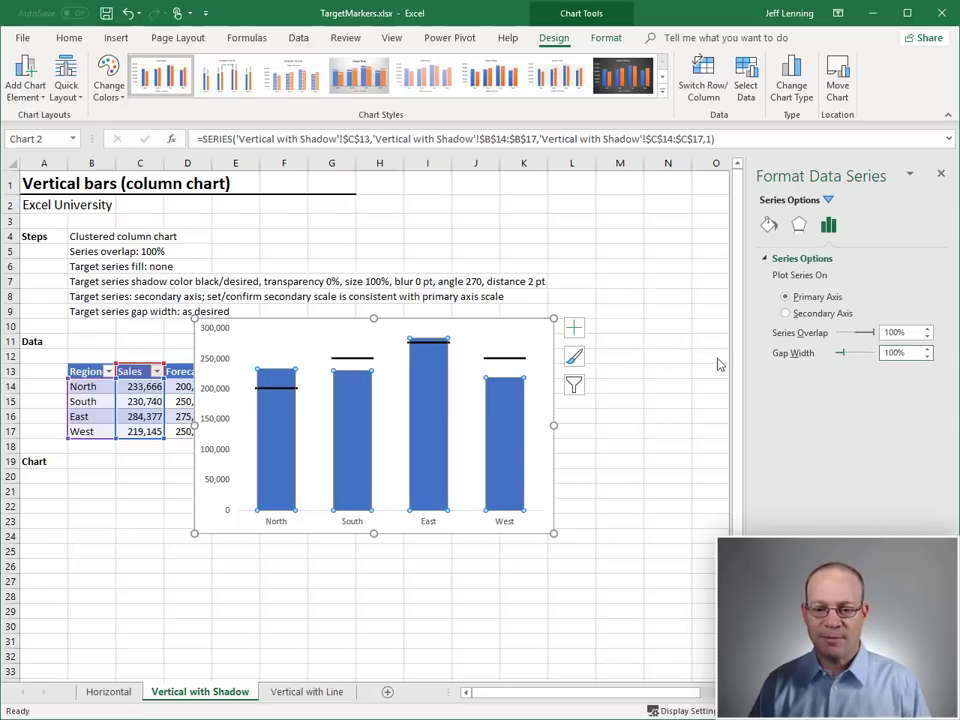
- Move the column chart clear of the data table and deselect it
click(507, 330)
drag(518, 328, 562, 360)
click(601, 325)
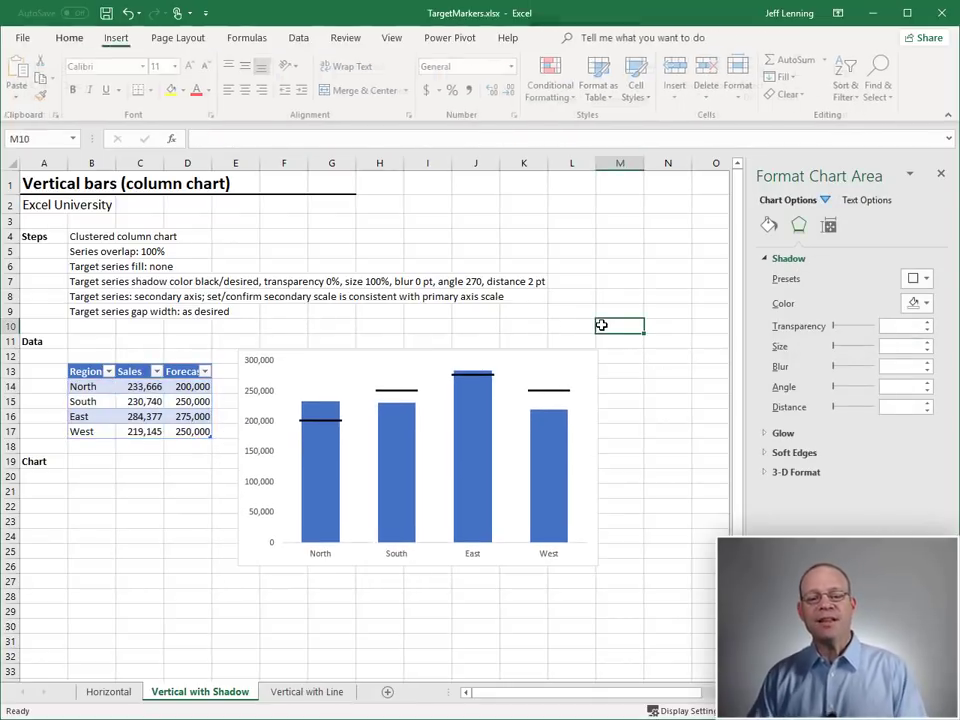